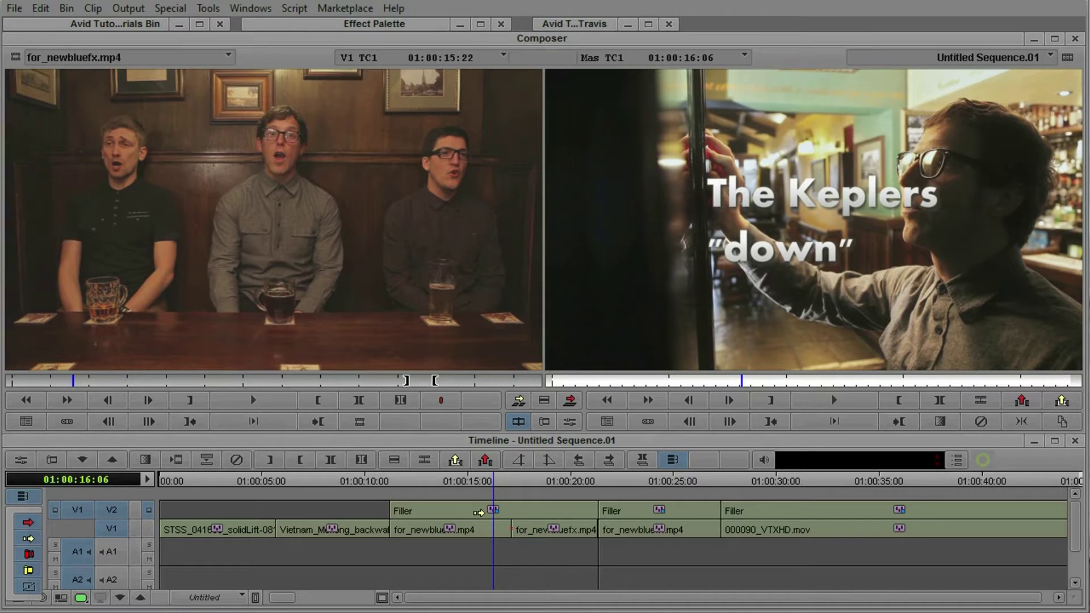
Step: Select the Titler Pro title segment on V2 above the pub clip
{"action": "left_click", "coordinate": [481, 511]}
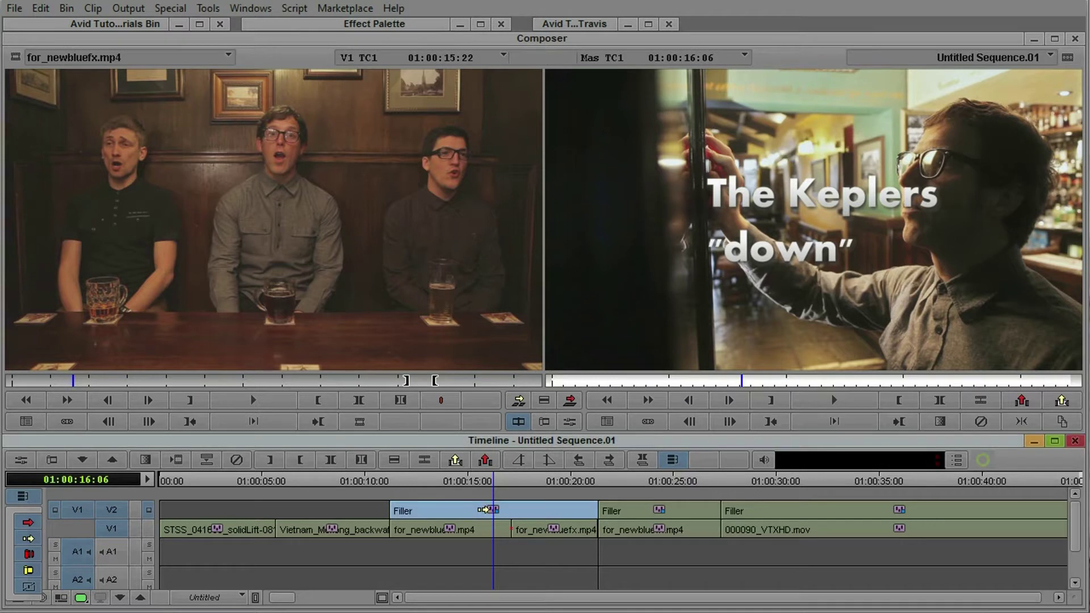
Step: Open the title effect's settings and launch the Titler Pro editing interface
{"action": "left_click", "coordinate": [570, 421]}
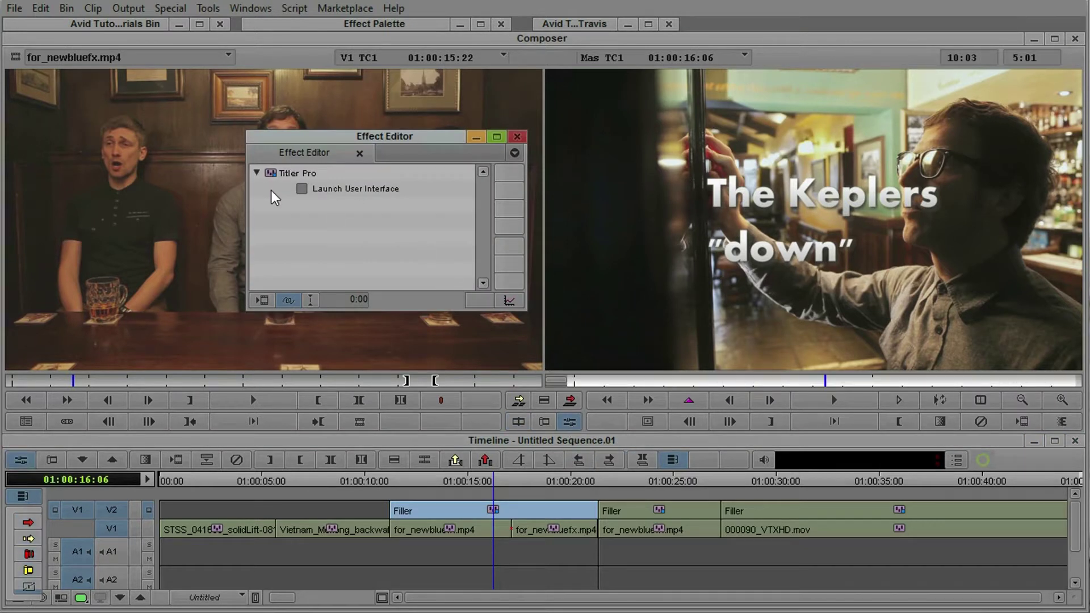
{"action": "left_click", "coordinate": [302, 189]}
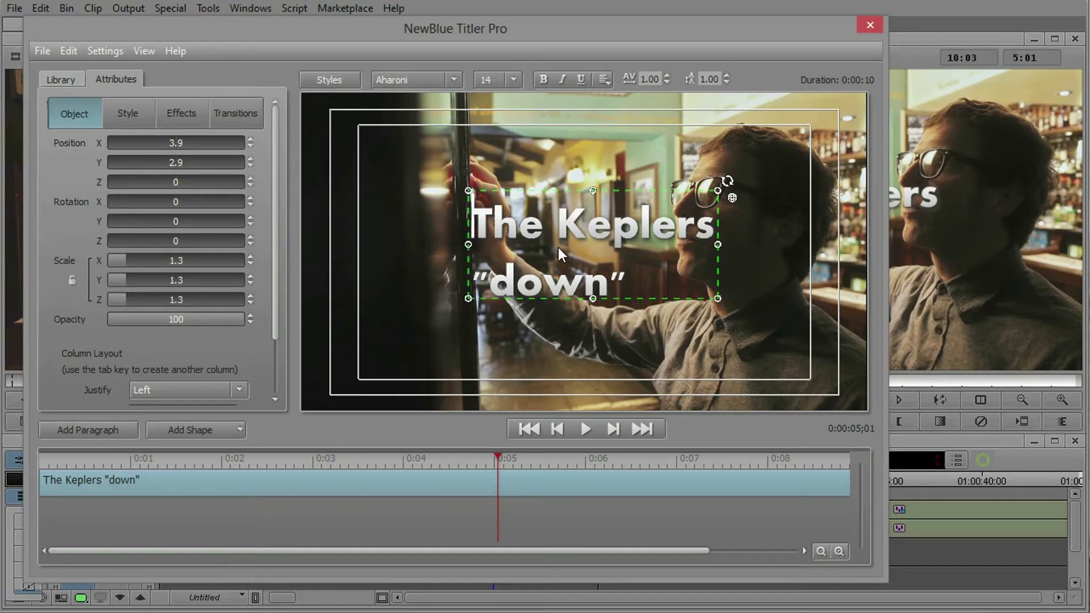
Step: Test wider kerning, return letter spacing to 1.00, and set line leading to 0.80
{"action": "left_click", "coordinate": [668, 75]}
{"action": "left_click", "coordinate": [667, 83]}
{"action": "left_click", "coordinate": [728, 82]}
{"action": "left_click", "coordinate": [728, 83]}
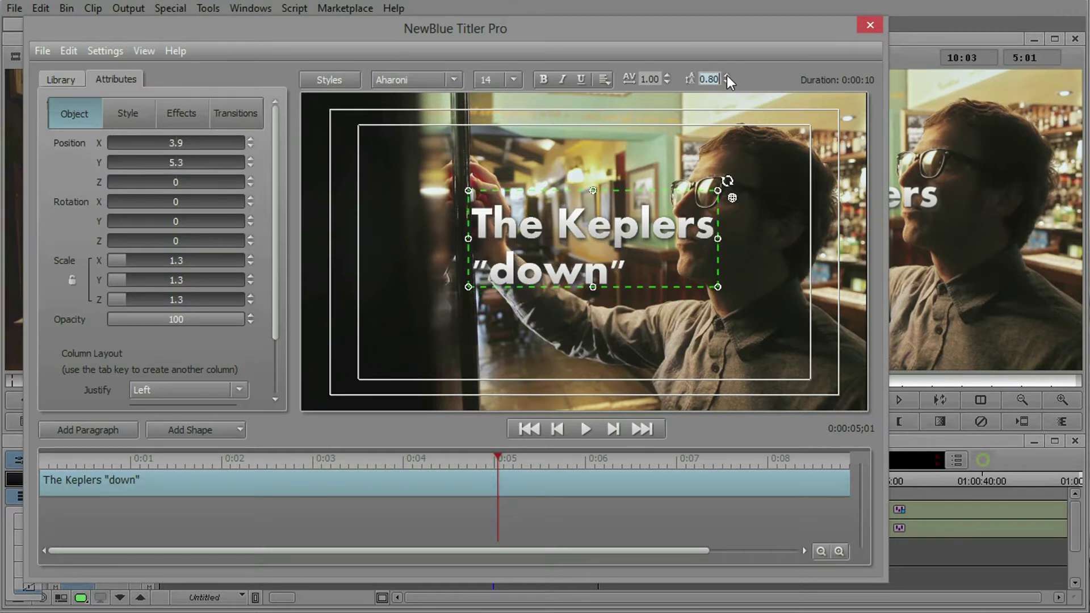
{"action": "left_click", "coordinate": [727, 76]}
{"action": "left_click", "coordinate": [726, 76]}
{"action": "left_click", "coordinate": [718, 79]}
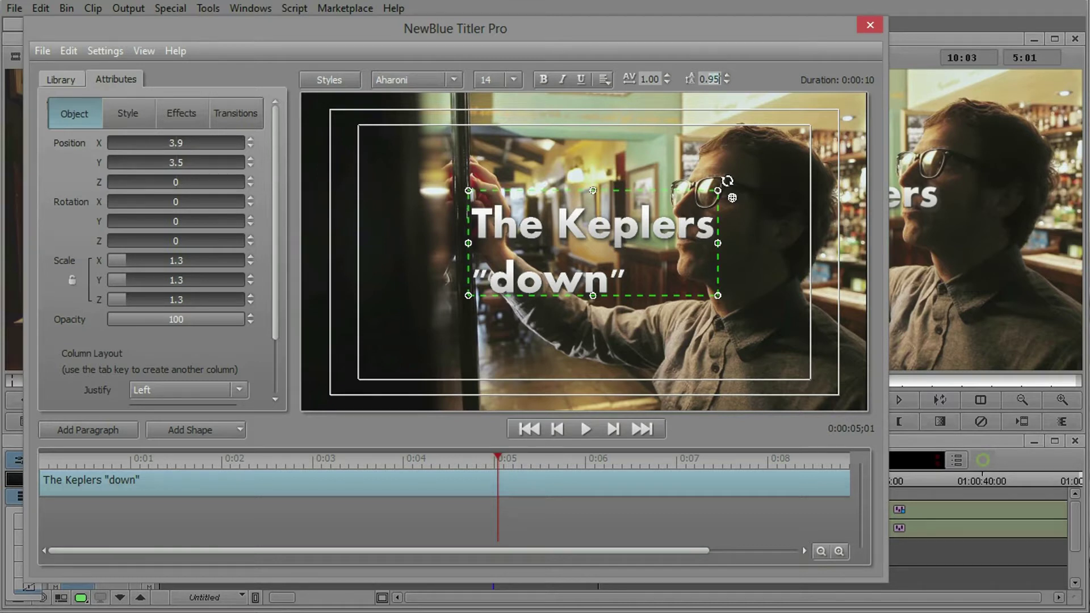
{"action": "key", "text": "BackSpace"}
{"action": "key", "text": "BackSpace"}
{"action": "type", "text": "80"}
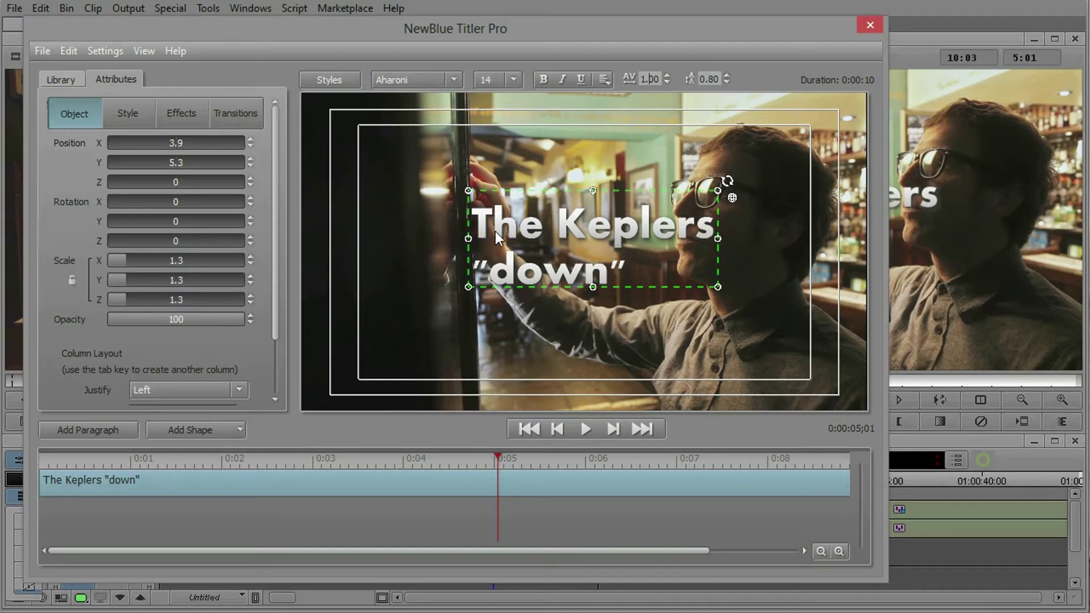
Step: Tighten the letter spacing of the word Keplers to 0.95
{"action": "double_click", "coordinate": [479, 228]}
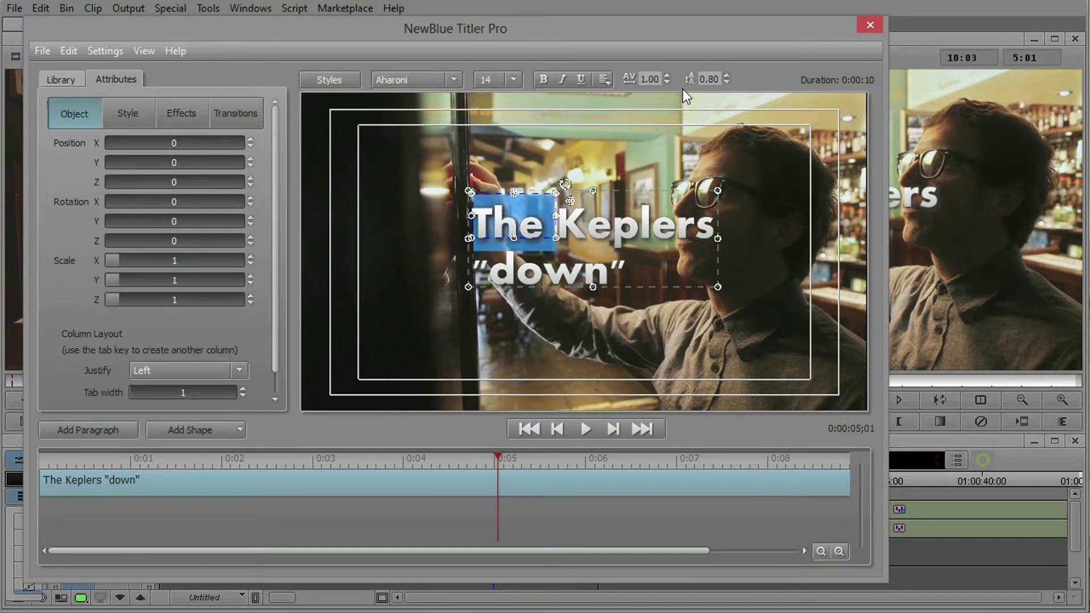
{"action": "left_click_drag", "start_coordinate": [573, 227], "coordinate": [727, 221]}
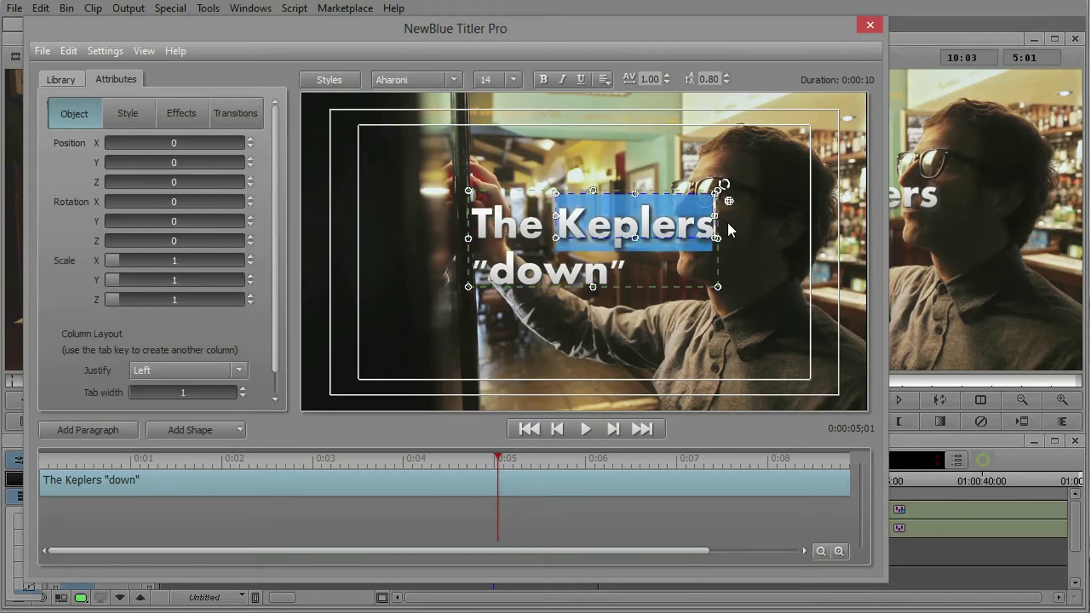
{"action": "left_click", "coordinate": [667, 83]}
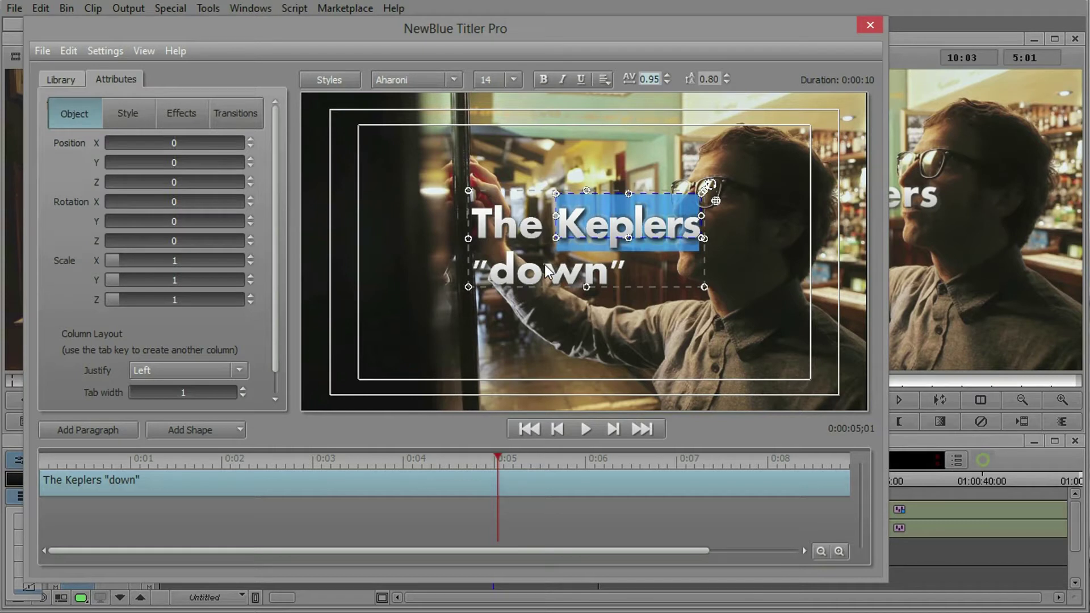
Step: Add a test third line 'inaindin' below 'down' and select 'The Keplers'
{"action": "left_click", "coordinate": [626, 272]}
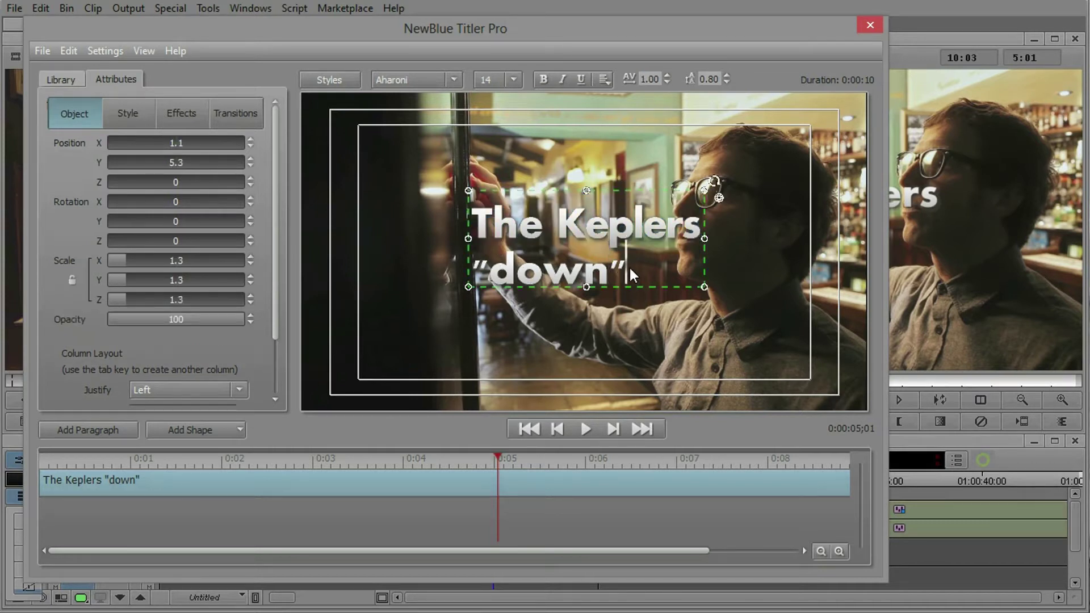
{"action": "key", "text": "Return"}
{"action": "type", "text": "inaindin"}
{"action": "left_click_drag", "start_coordinate": [479, 223], "coordinate": [759, 217]}
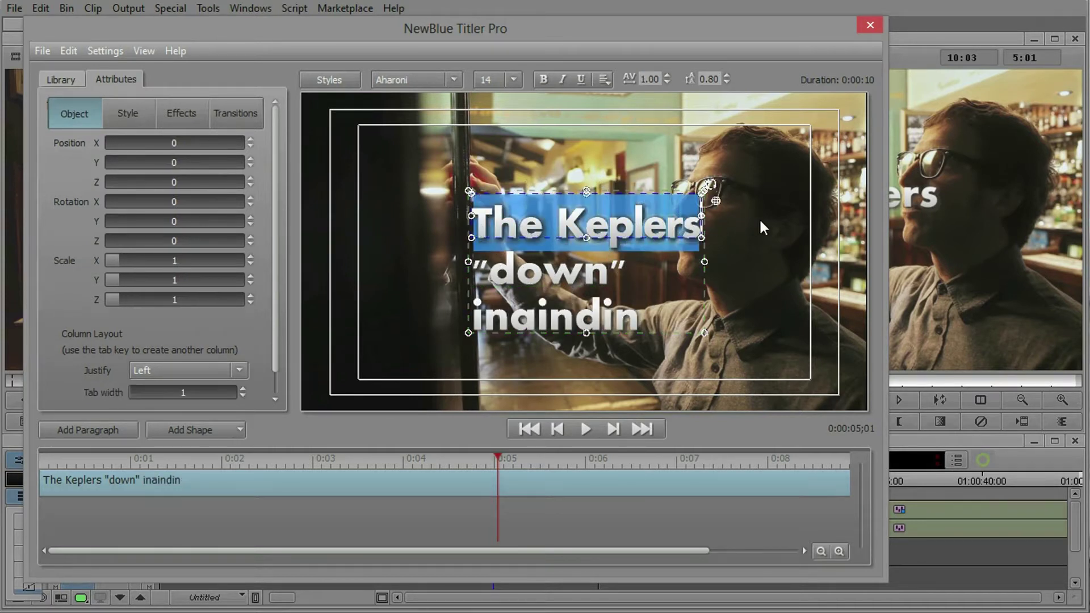
Step: Try line spacing up to 1.10 below The Keplers, then return it to 1.00
{"action": "left_click", "coordinate": [726, 76]}
{"action": "left_click", "coordinate": [726, 76]}
{"action": "left_click", "coordinate": [727, 76]}
{"action": "left_click", "coordinate": [726, 76]}
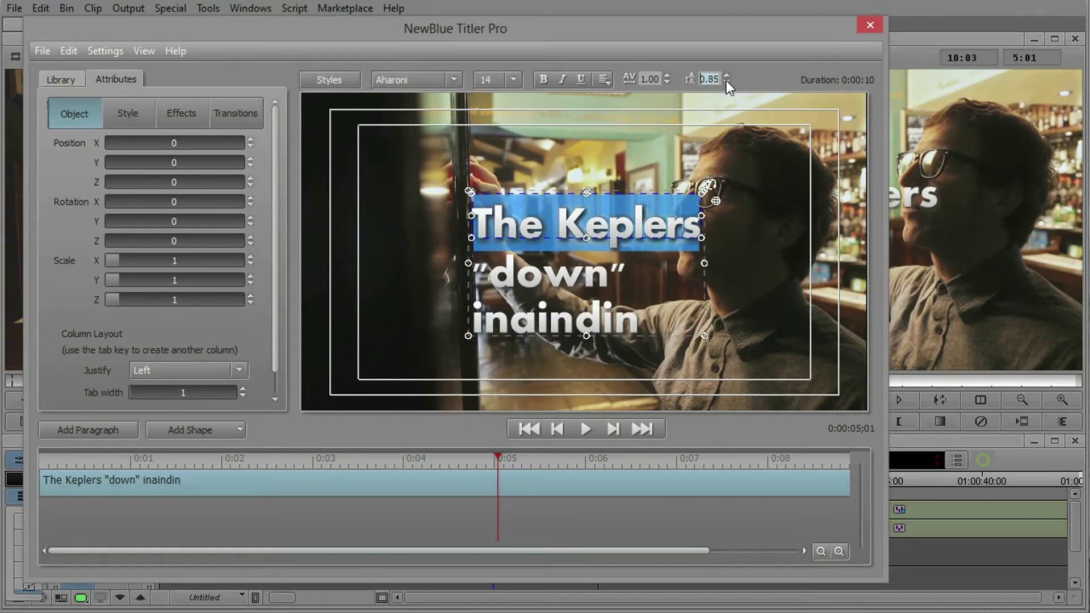
{"action": "left_click", "coordinate": [727, 74]}
{"action": "left_click", "coordinate": [726, 76]}
{"action": "left_click", "coordinate": [727, 76]}
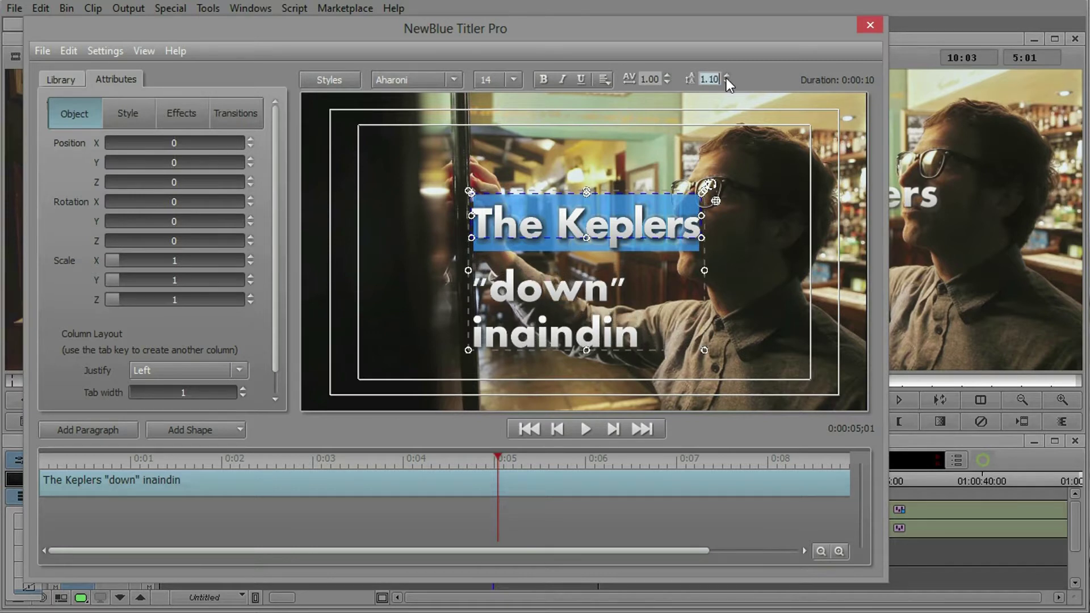
{"action": "left_click", "coordinate": [727, 83]}
{"action": "left_click", "coordinate": [726, 83]}
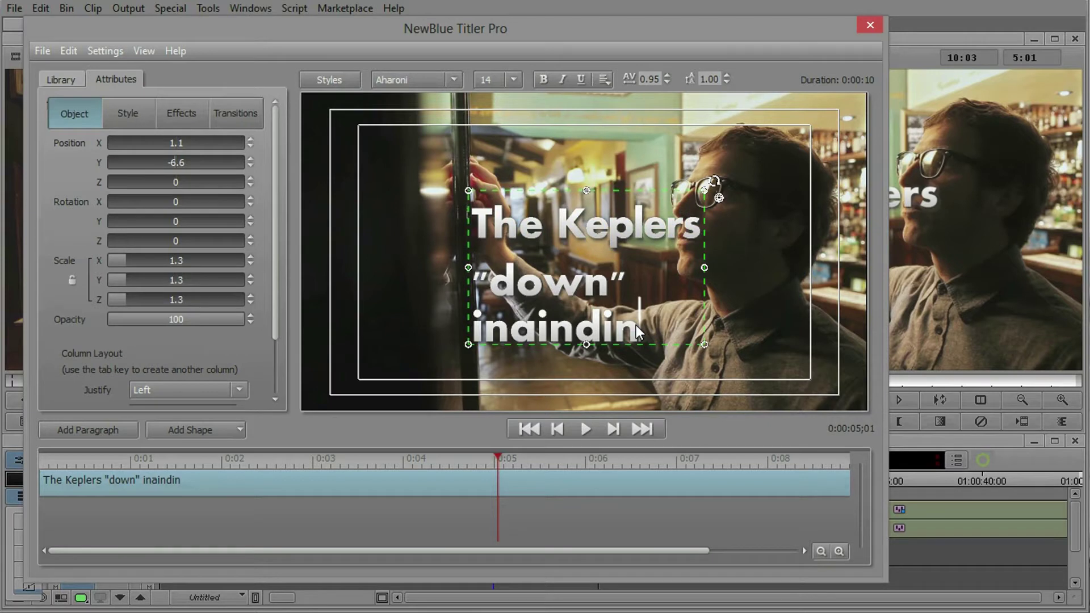
Step: Delete the 'inaindin' test line, leaving the title on two lines
{"action": "left_click_drag", "start_coordinate": [636, 325], "coordinate": [461, 340]}
{"action": "key", "text": "BackSpace"}
{"action": "key", "text": "BackSpace"}
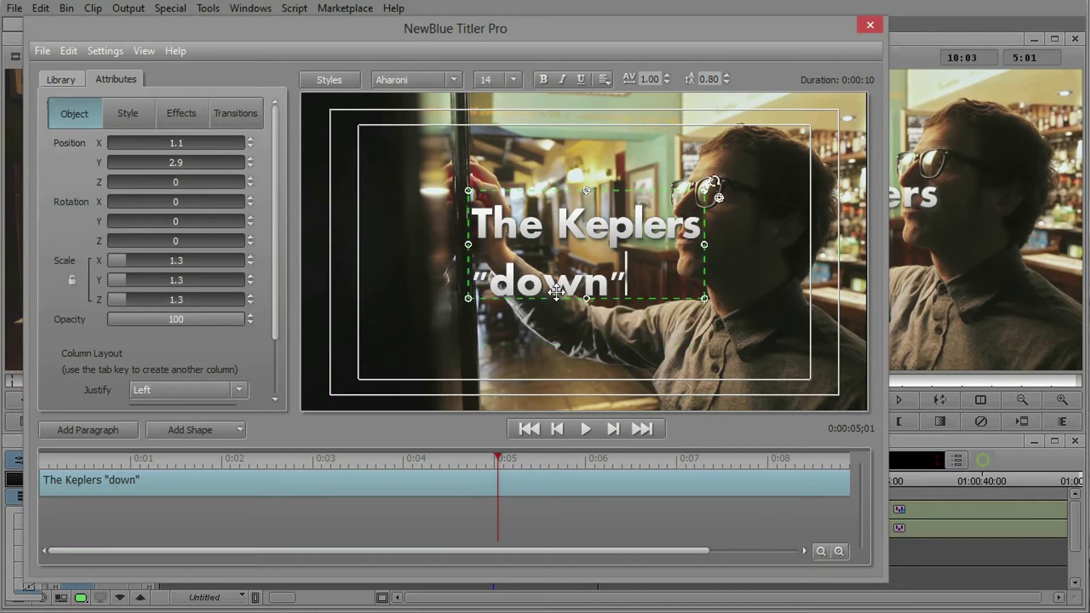
{"action": "left_click", "coordinate": [585, 231]}
Step: Enlarge the word Keplers and move the tilted 'down' line to the lower right beneath it
{"action": "double_click", "coordinate": [592, 232]}
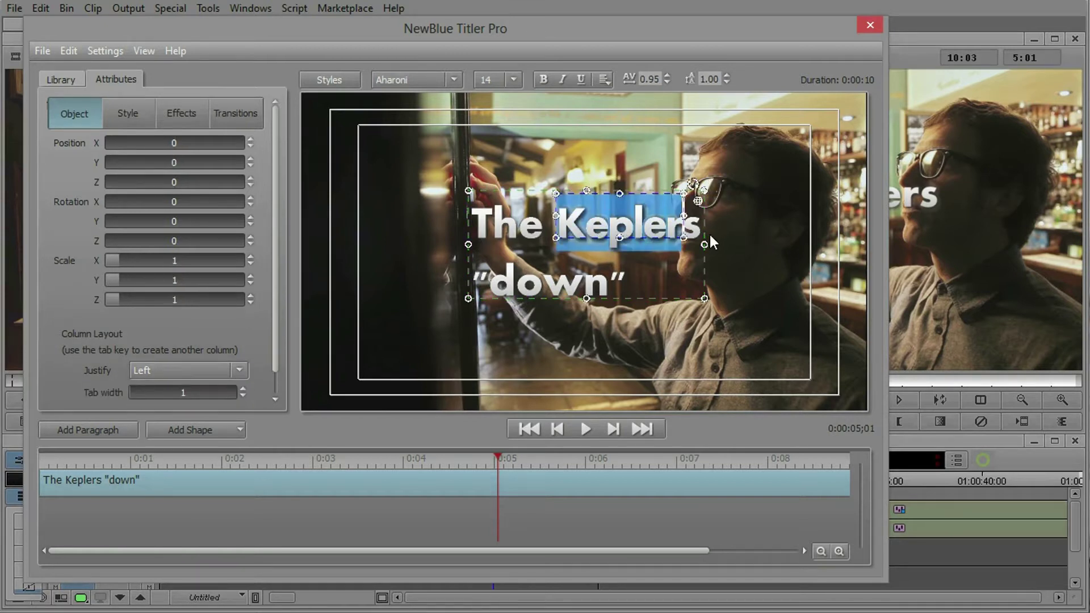
{"action": "left_click_drag", "start_coordinate": [698, 237], "coordinate": [715, 175]}
{"action": "left_click_drag", "start_coordinate": [477, 275], "coordinate": [658, 277]}
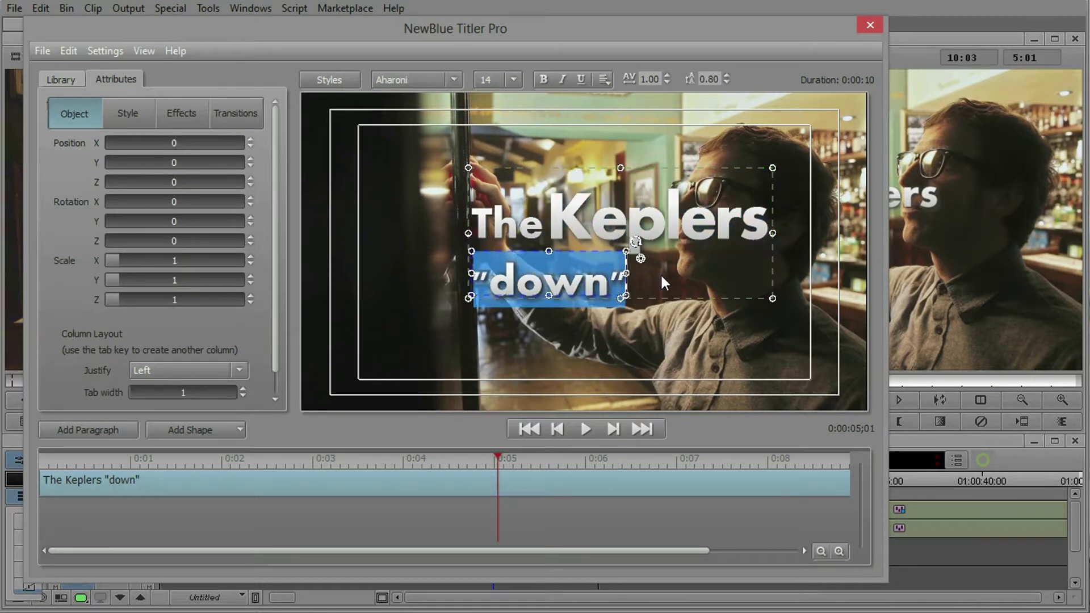
{"action": "left_click_drag", "start_coordinate": [573, 248], "coordinate": [641, 227]}
{"action": "left_click_drag", "start_coordinate": [582, 314], "coordinate": [757, 312]}
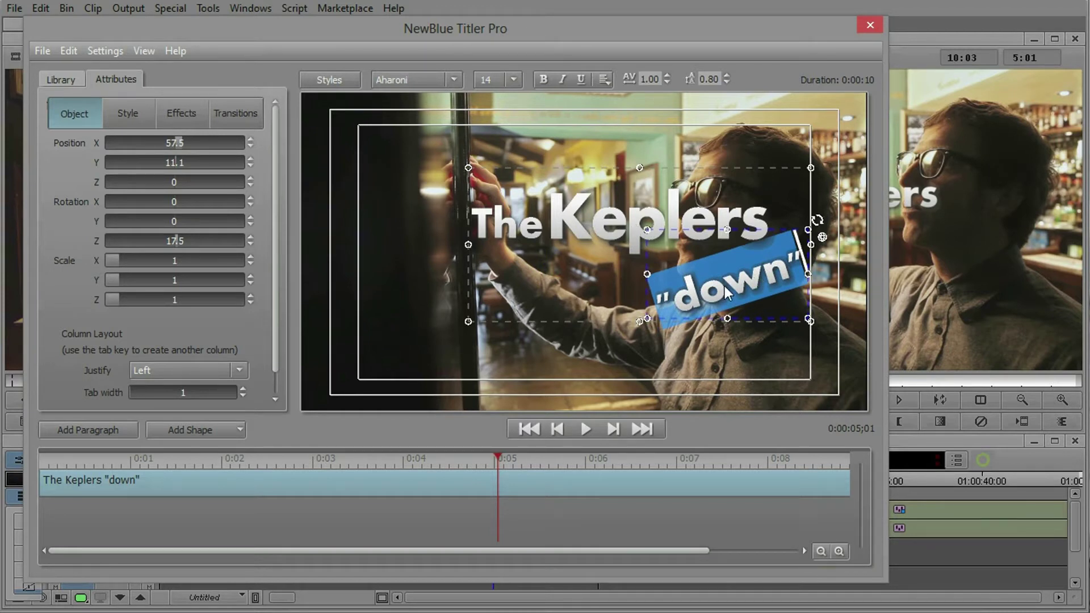
Step: Move the whole title block left and tilt the letter p of Keplers clockwise
{"action": "left_click", "coordinate": [626, 217]}
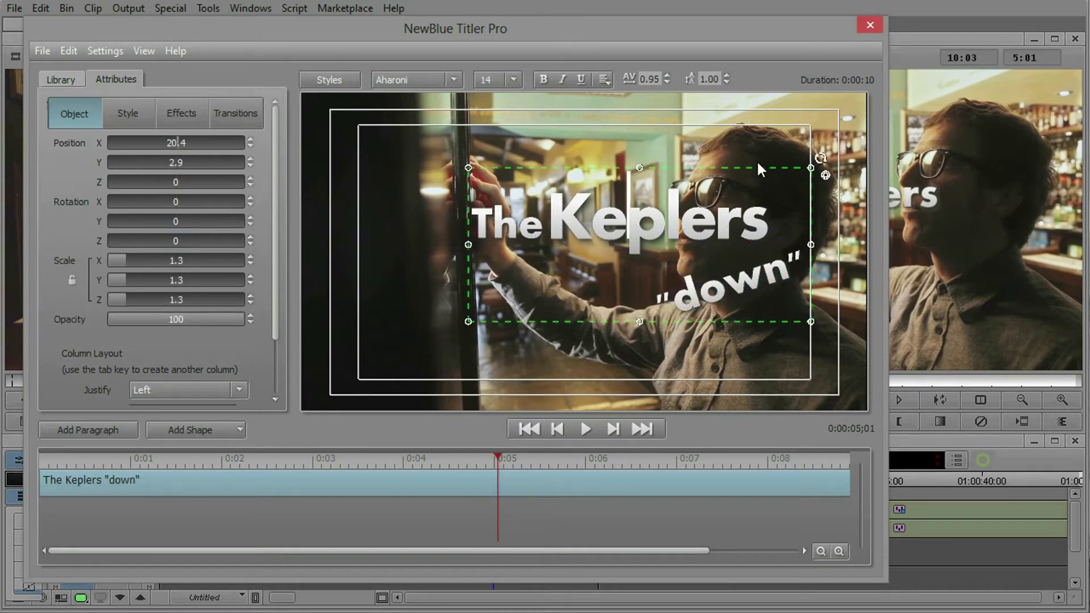
{"action": "left_click_drag", "start_coordinate": [758, 165], "coordinate": [717, 169]}
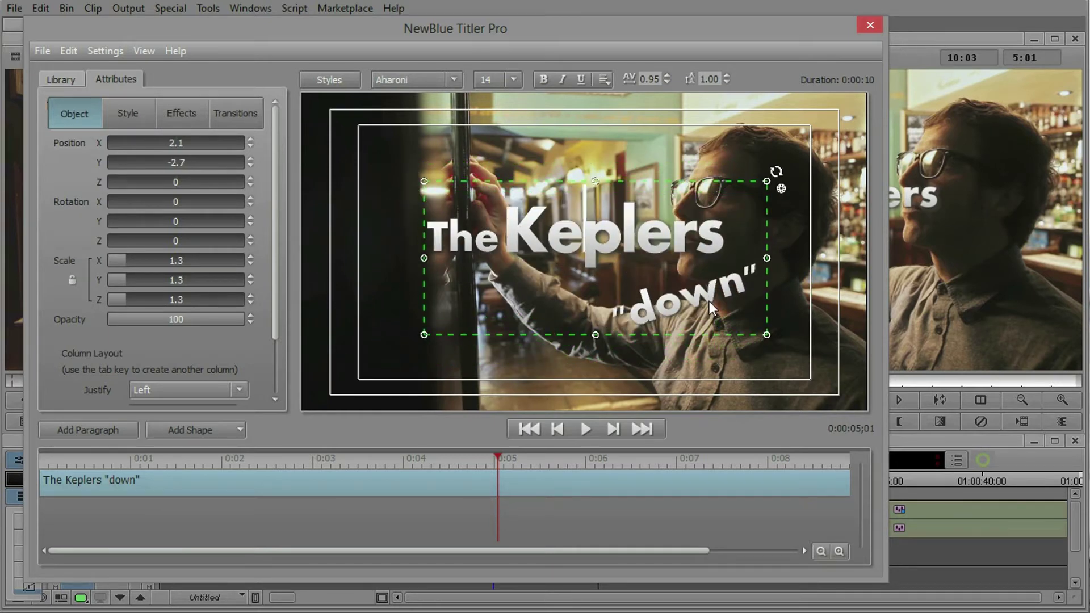
{"action": "left_click", "coordinate": [518, 235]}
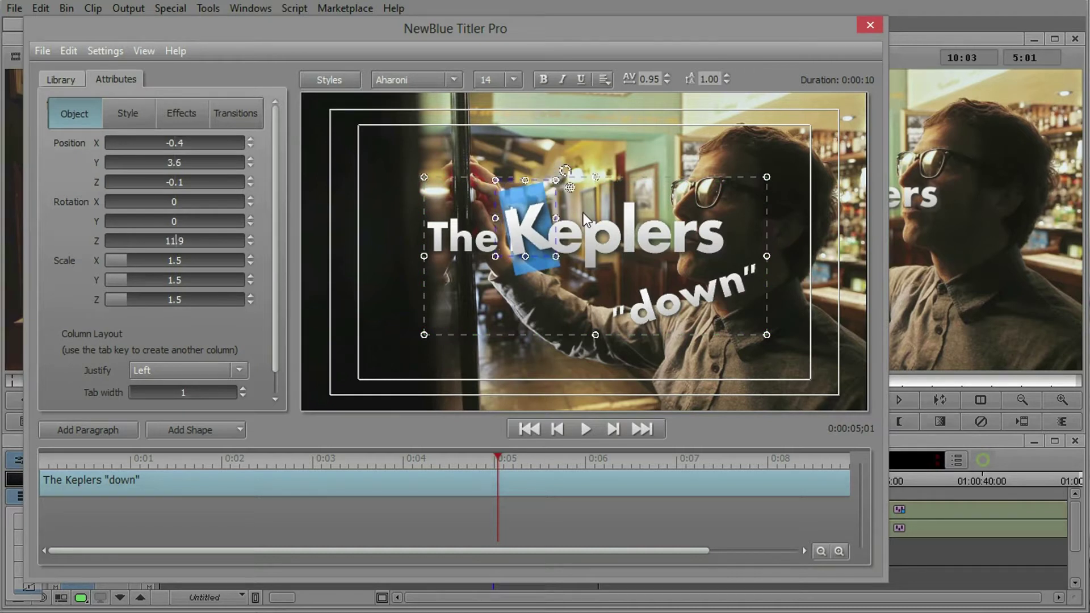
{"action": "left_click", "coordinate": [586, 237]}
{"action": "left_click", "coordinate": [588, 236]}
{"action": "left_click_drag", "start_coordinate": [633, 175], "coordinate": [645, 187]}
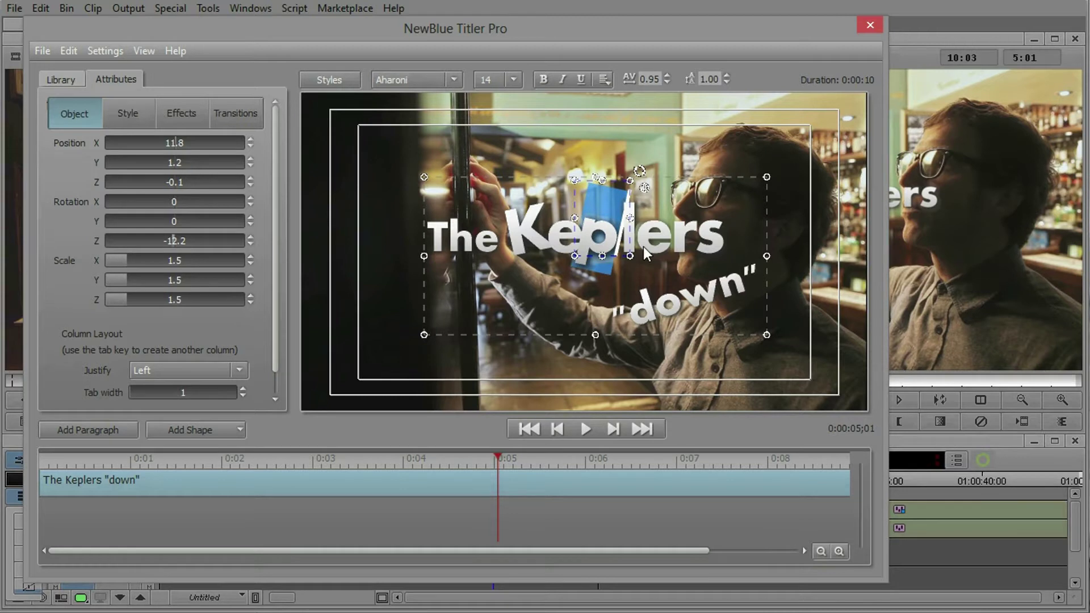
Step: Tilt the letter e of Keplers slightly and reselect the whole title block
{"action": "left_click", "coordinate": [645, 246]}
{"action": "left_click", "coordinate": [676, 246]}
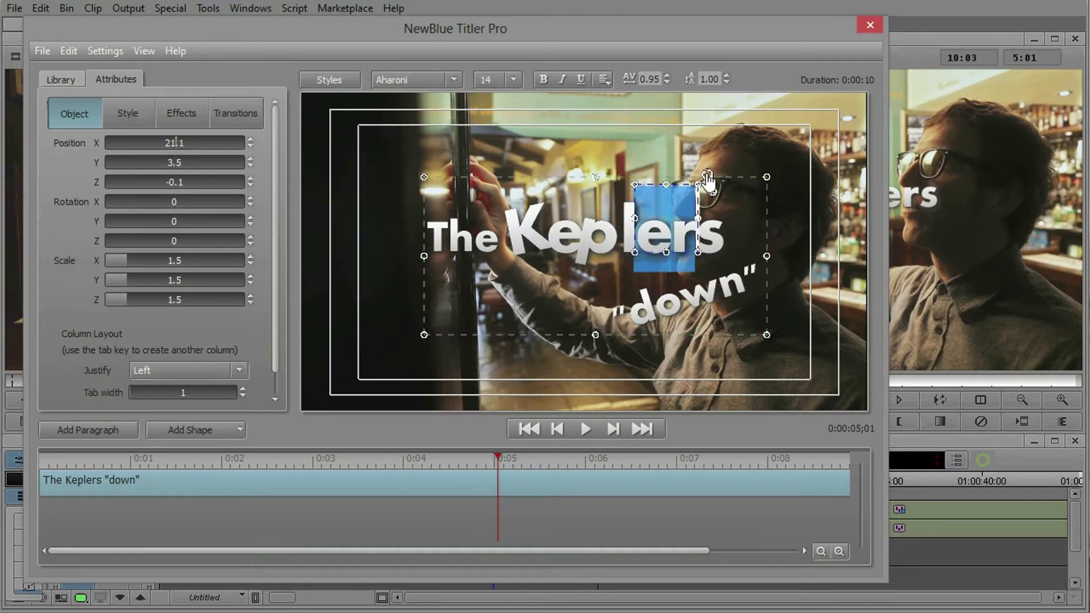
{"action": "left_click_drag", "start_coordinate": [707, 179], "coordinate": [710, 170]}
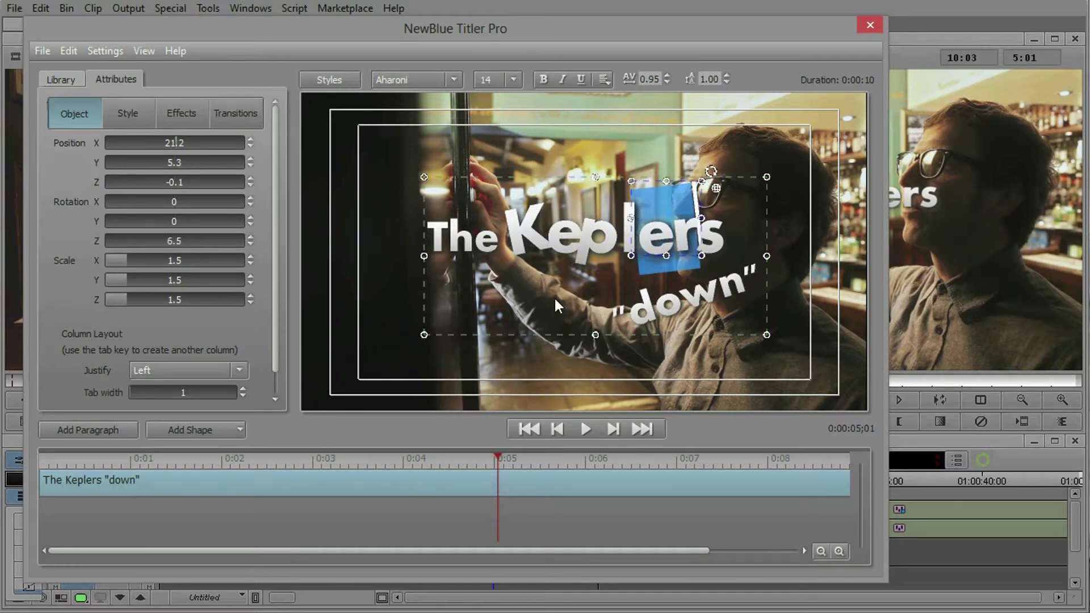
{"action": "left_click", "coordinate": [509, 259]}
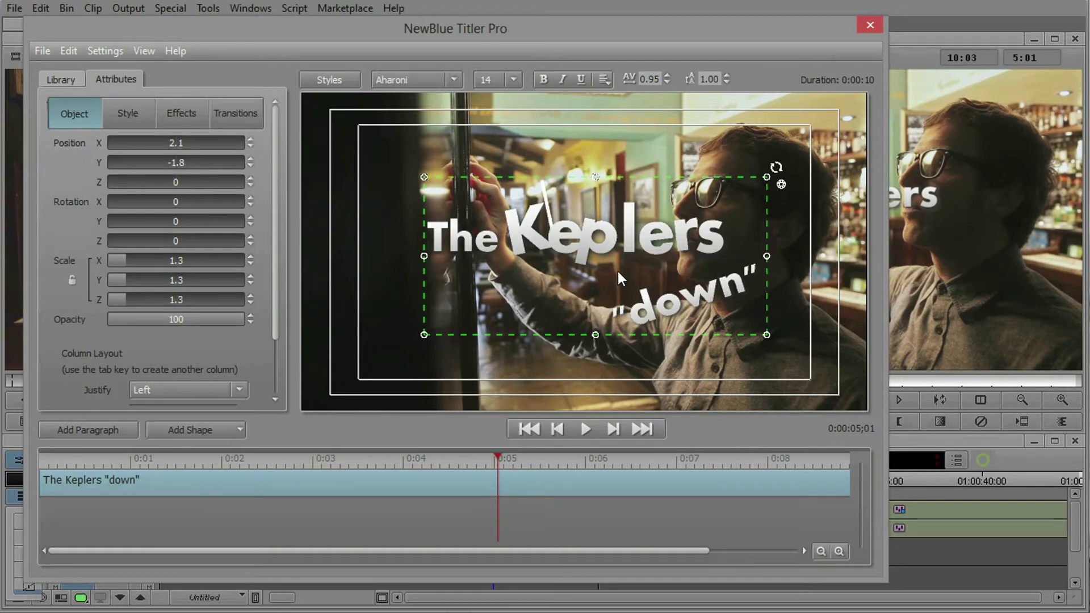
{"action": "key", "text": "Home"}
Step: Move the title block up and left, then copy the title text
{"action": "left_click", "coordinate": [593, 243]}
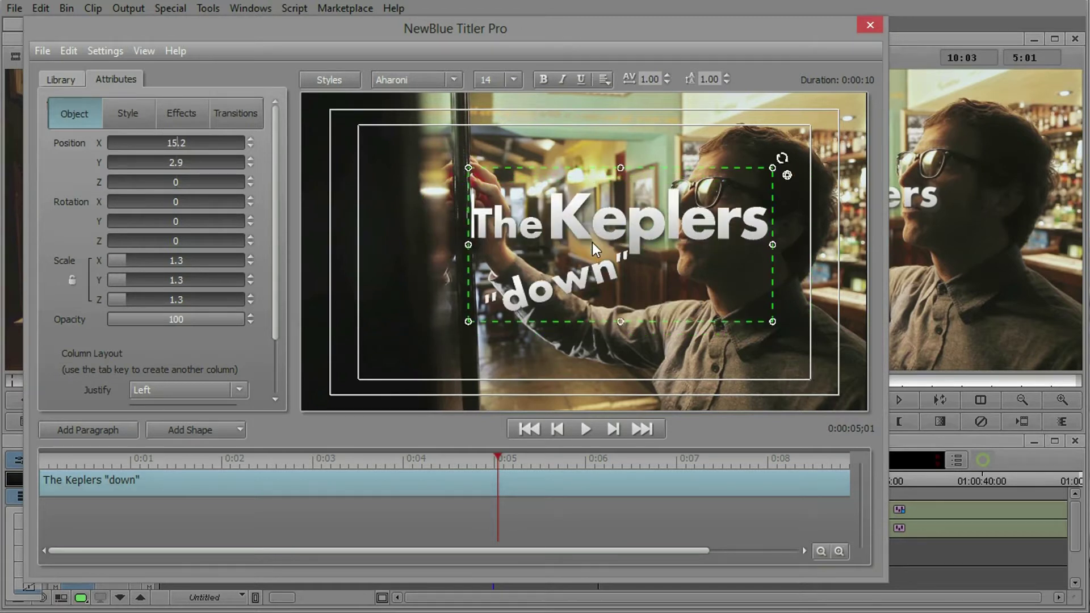
{"action": "left_click_drag", "start_coordinate": [650, 168], "coordinate": [547, 146]}
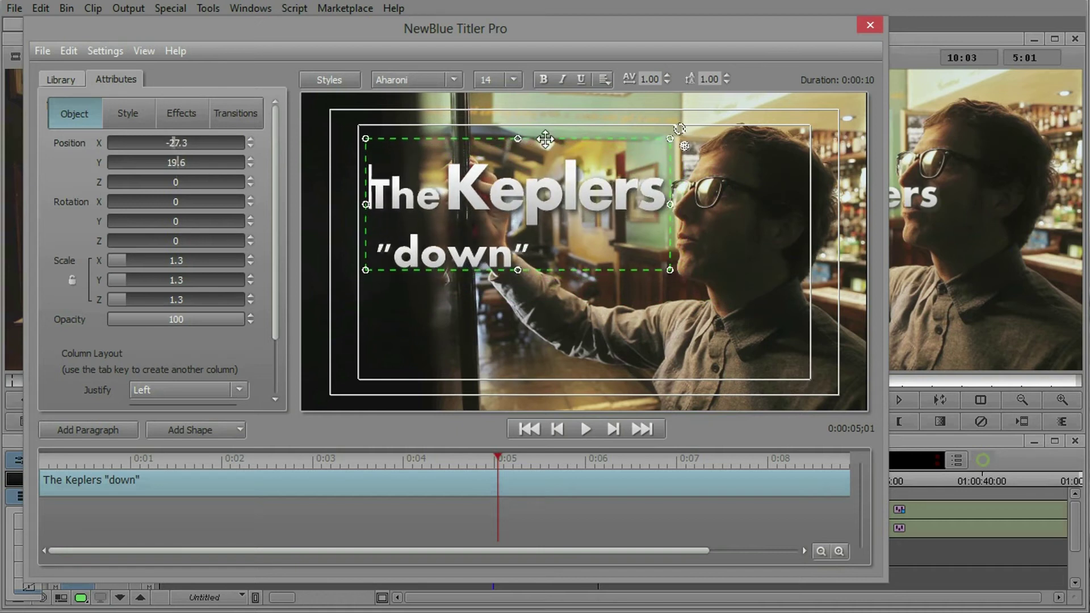
{"action": "left_click", "coordinate": [536, 194]}
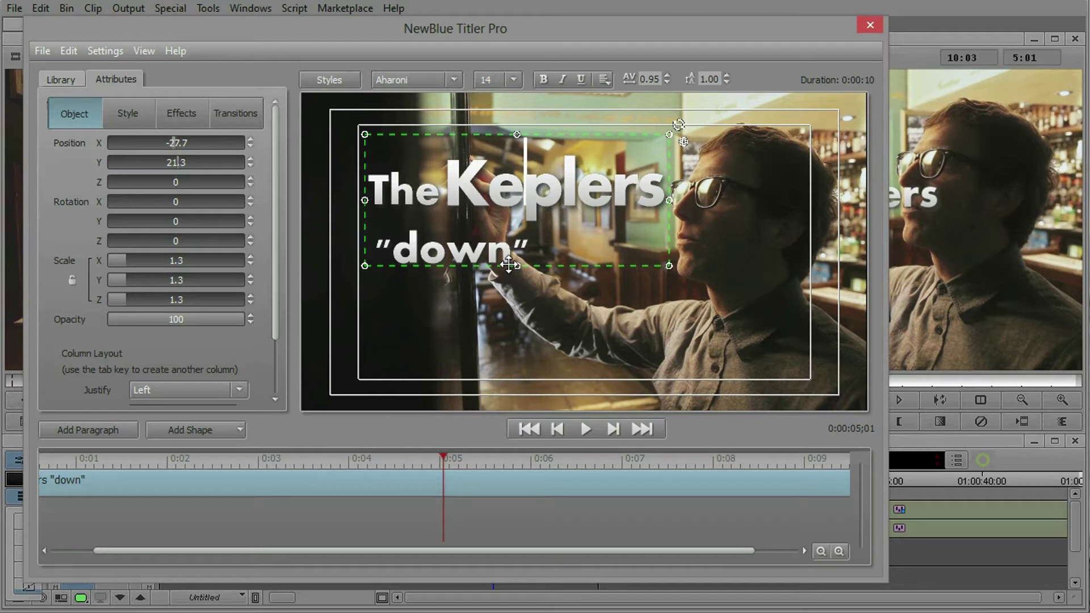
{"action": "right_click", "coordinate": [504, 182]}
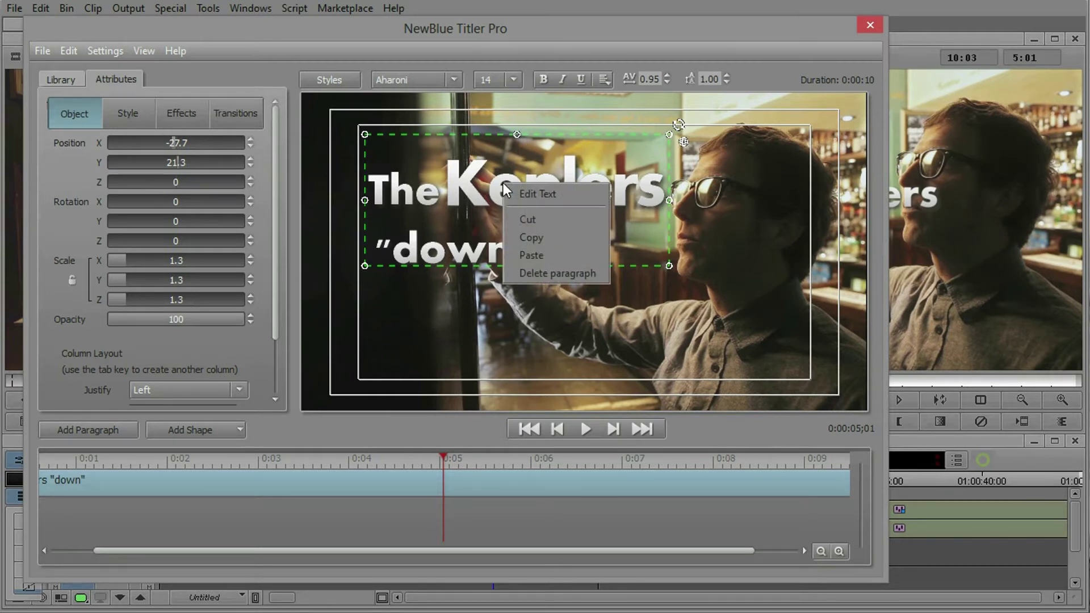
{"action": "left_click", "coordinate": [567, 239]}
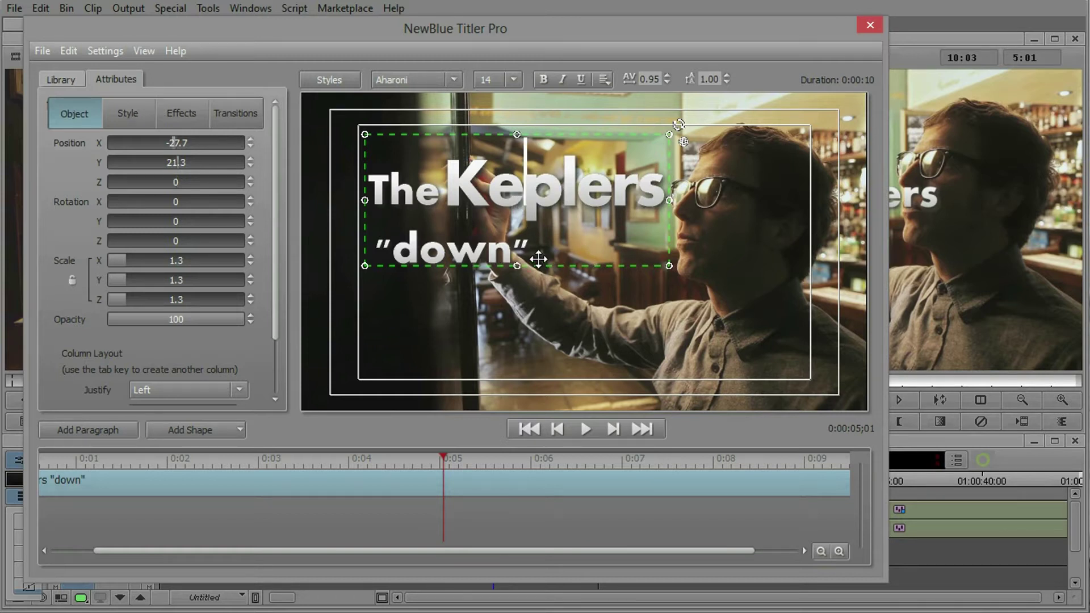
Step: Paste a copy of the title paragraph onto the canvas
{"action": "left_click", "coordinate": [559, 316]}
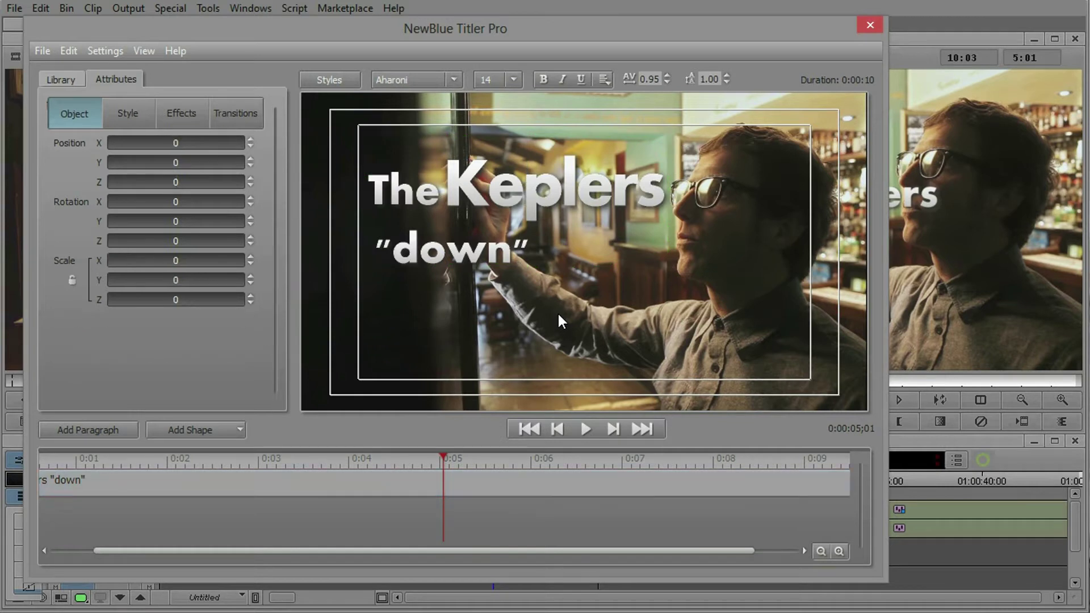
{"action": "right_click", "coordinate": [593, 292]}
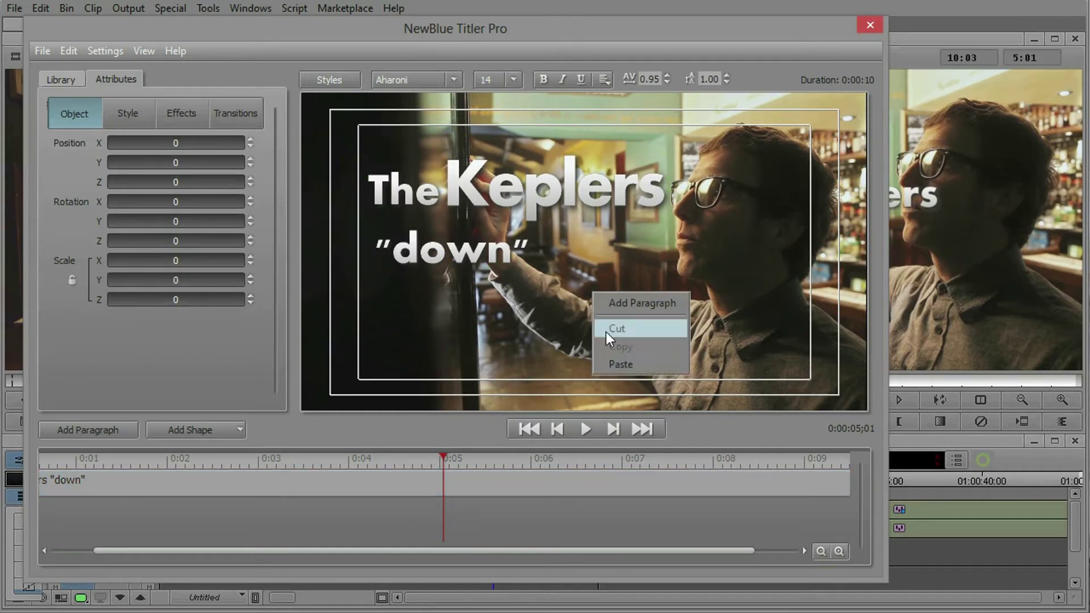
{"action": "left_click", "coordinate": [621, 364]}
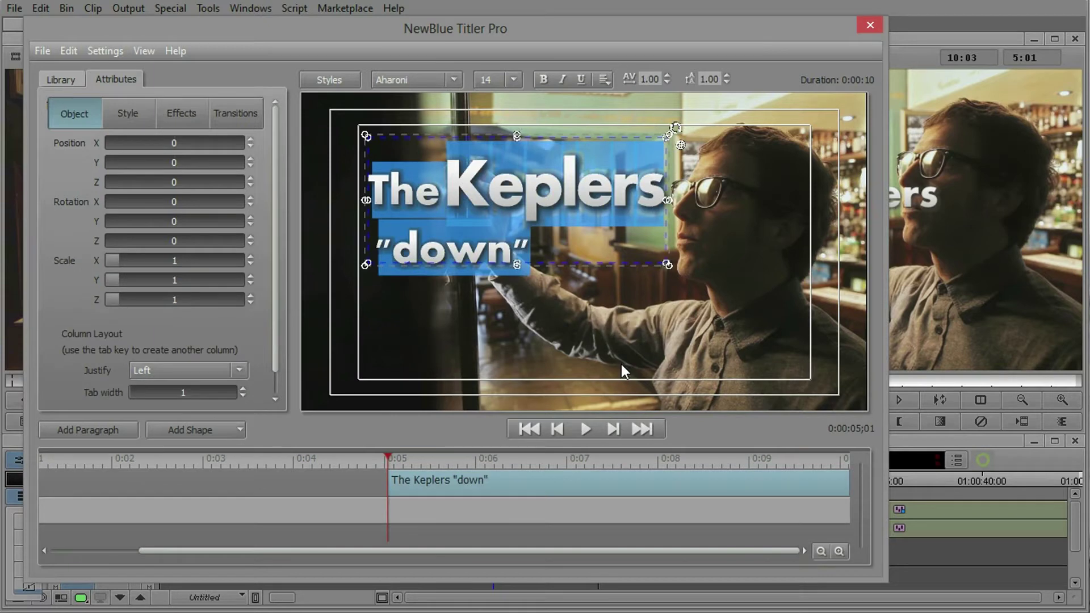
Step: Move the pasted copy down-right and delete its 'The Keplers' line, leaving only 'down'
{"action": "left_click", "coordinate": [514, 207]}
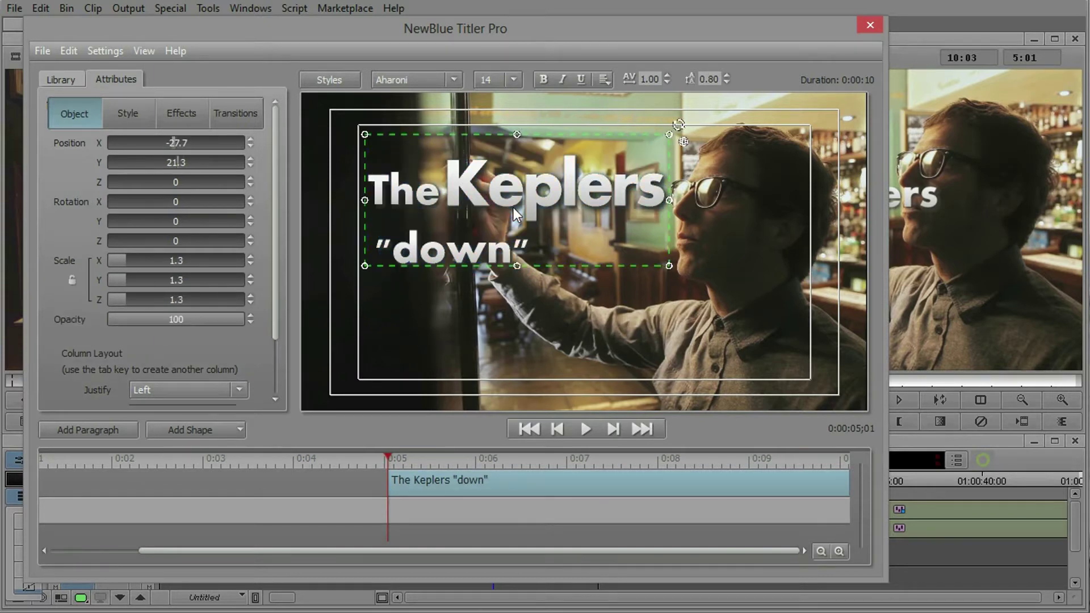
{"action": "left_click_drag", "start_coordinate": [541, 170], "coordinate": [701, 260]}
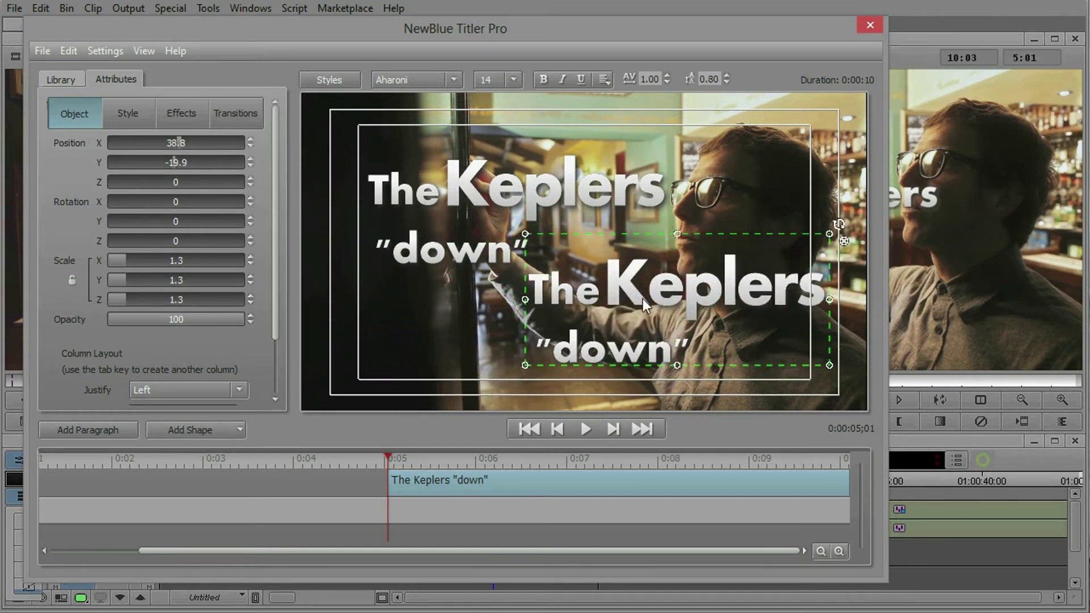
{"action": "left_click", "coordinate": [543, 292]}
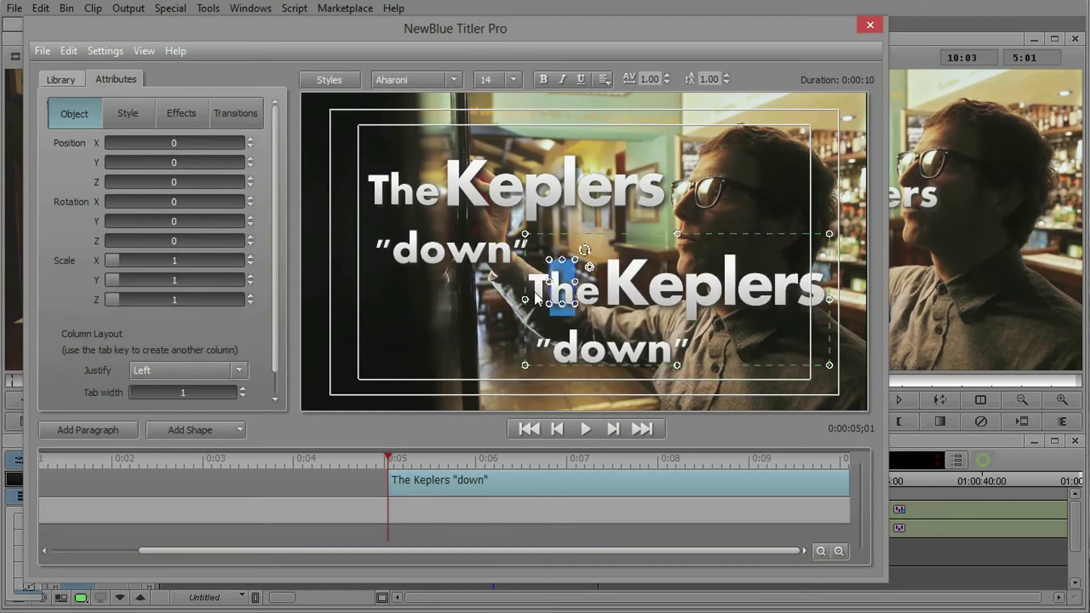
{"action": "left_click_drag", "start_coordinate": [534, 292], "coordinate": [963, 291]}
{"action": "left_click_drag", "start_coordinate": [837, 311], "coordinate": [845, 287]}
{"action": "key", "text": "Delete"}
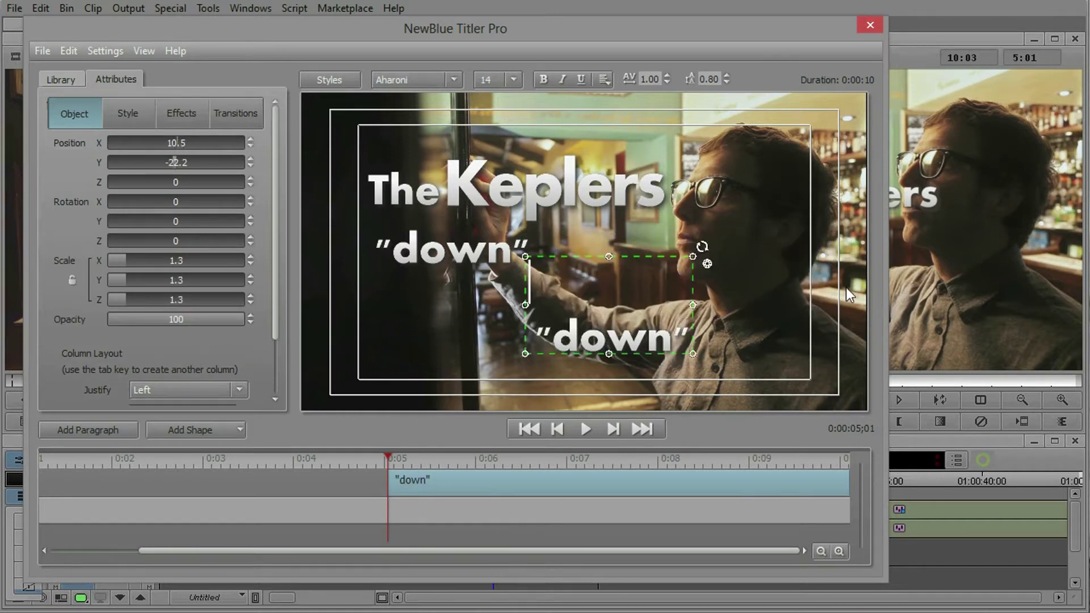
{"action": "left_click_drag", "start_coordinate": [611, 335], "coordinate": [718, 340]}
Step: Delete 'down' from the original paragraph and reposition 'The Keplers' and the separate 'down' object
{"action": "left_click", "coordinate": [439, 218]}
{"action": "left_click_drag", "start_coordinate": [378, 248], "coordinate": [635, 258]}
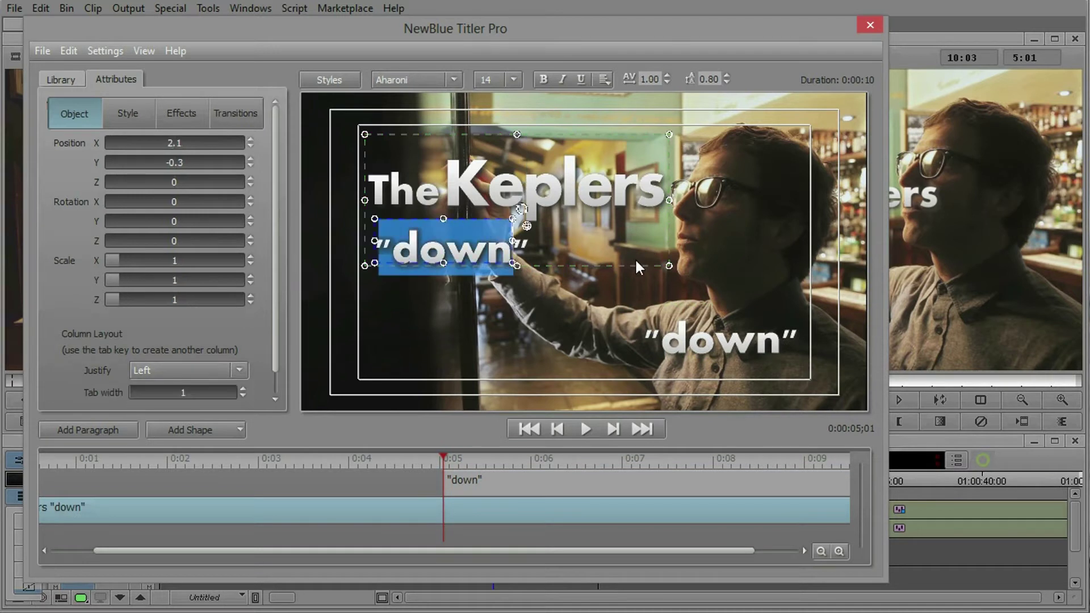
{"action": "key", "text": "Delete"}
{"action": "left_click_drag", "start_coordinate": [599, 205], "coordinate": [632, 240]}
{"action": "left_click", "coordinate": [716, 346]}
{"action": "left_click_drag", "start_coordinate": [743, 304], "coordinate": [717, 263]}
{"action": "left_click", "coordinate": [621, 206]}
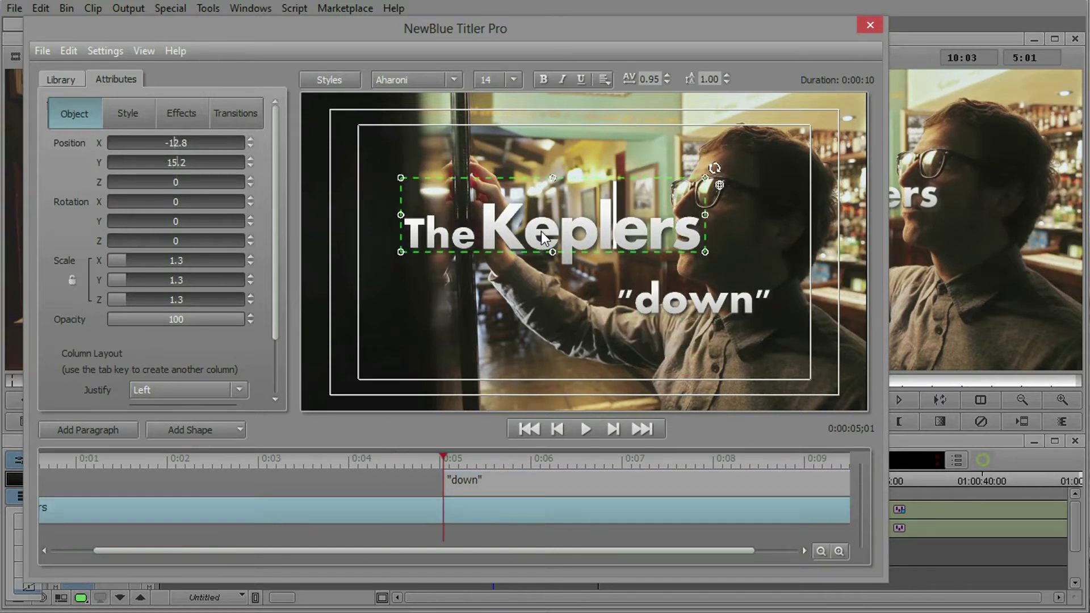
Step: Change 'The Keplers' font from Aharoni to Blackout in the font family list
{"action": "double_click", "coordinate": [412, 241]}
{"action": "left_click", "coordinate": [722, 249], "text": "shift"}
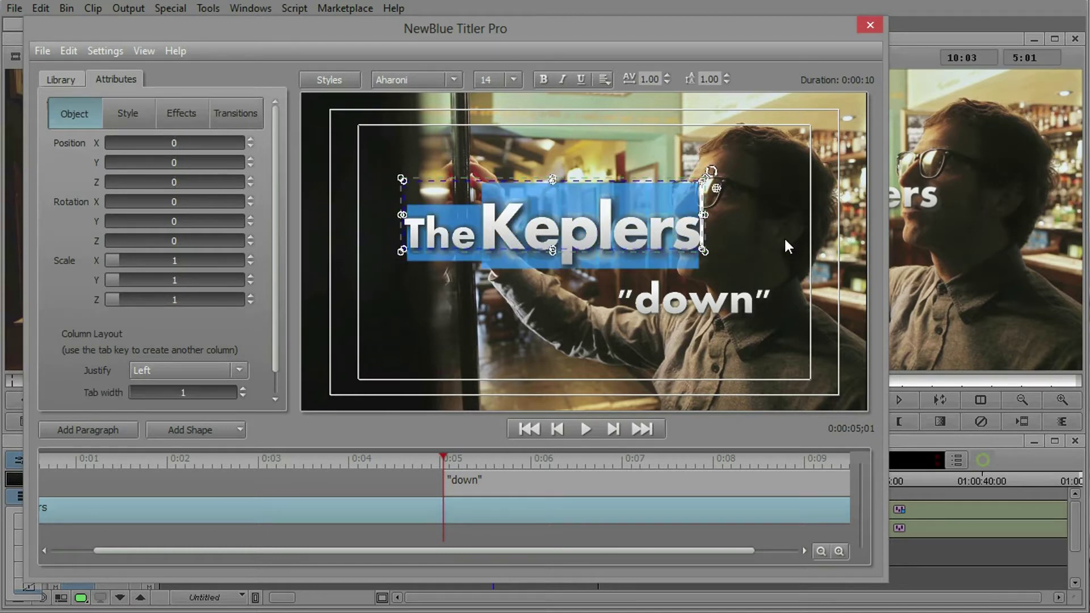
{"action": "left_click", "coordinate": [456, 87]}
{"action": "scroll", "coordinate": [436, 339], "scroll_direction": "down", "scroll_amount": 1}
{"action": "scroll", "coordinate": [437, 339], "scroll_direction": "down", "scroll_amount": 4}
{"action": "scroll", "coordinate": [448, 296], "scroll_direction": "down", "scroll_amount": 1}
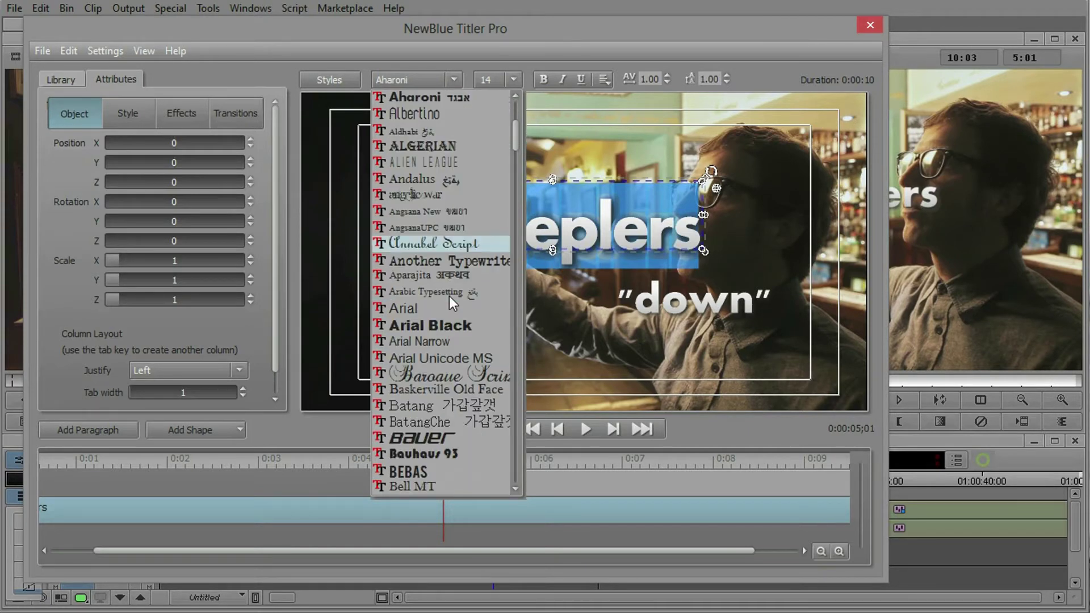
{"action": "left_click", "coordinate": [435, 454]}
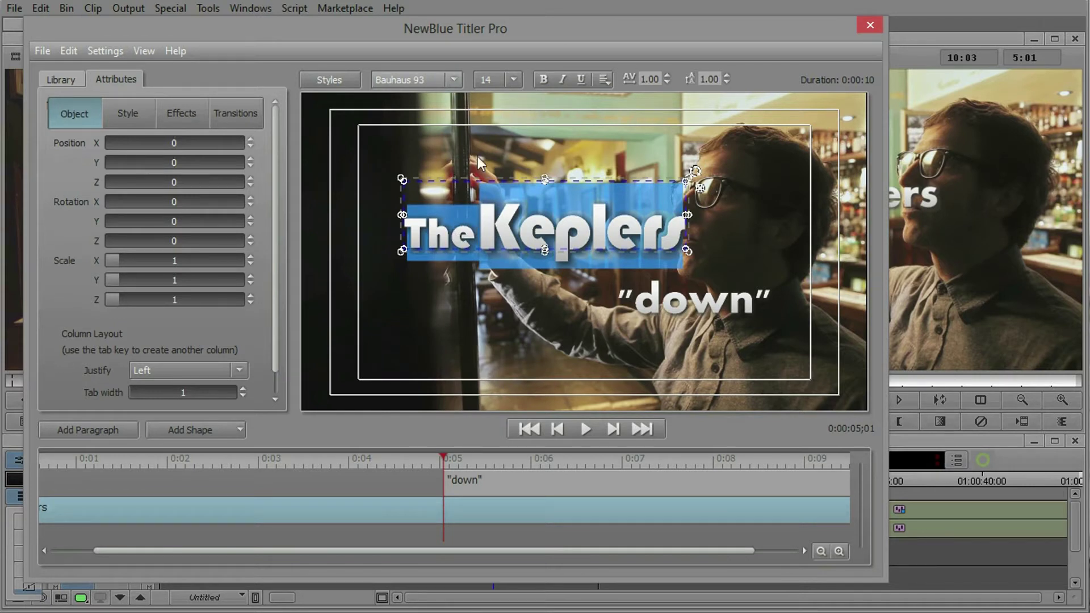
{"action": "scroll", "coordinate": [454, 81], "scroll_direction": "down", "scroll_amount": 4}
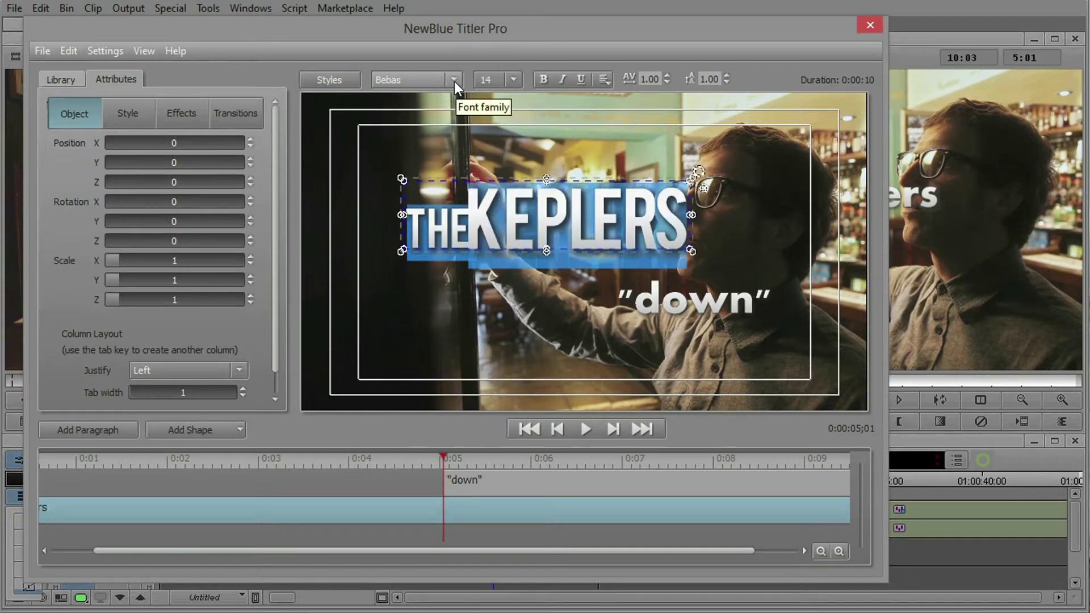
{"action": "scroll", "coordinate": [453, 82], "scroll_direction": "down", "scroll_amount": 6}
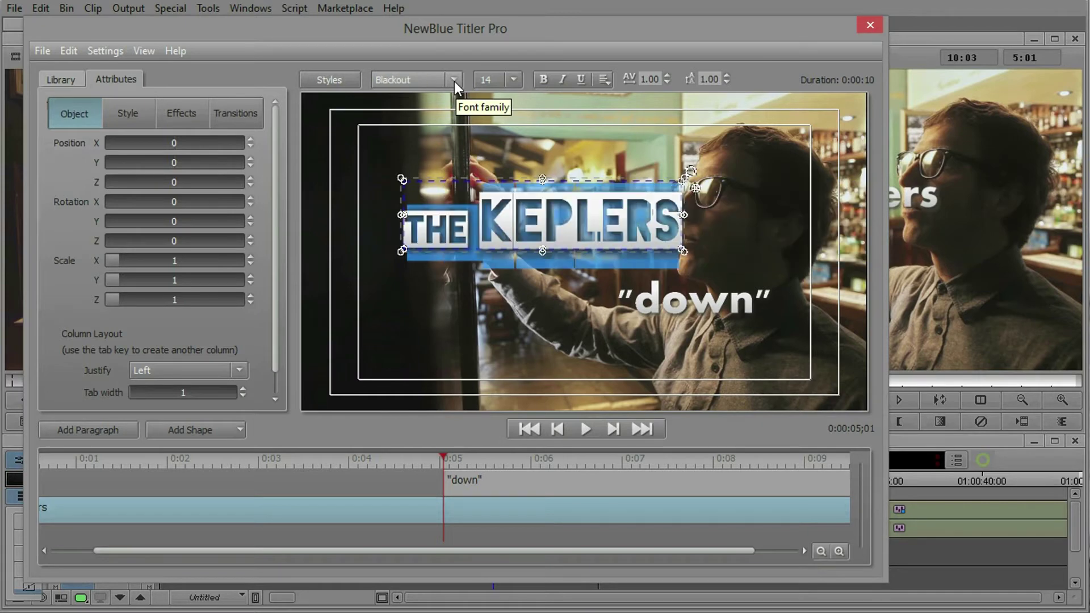
{"action": "scroll", "coordinate": [454, 82], "scroll_direction": "down", "scroll_amount": 4}
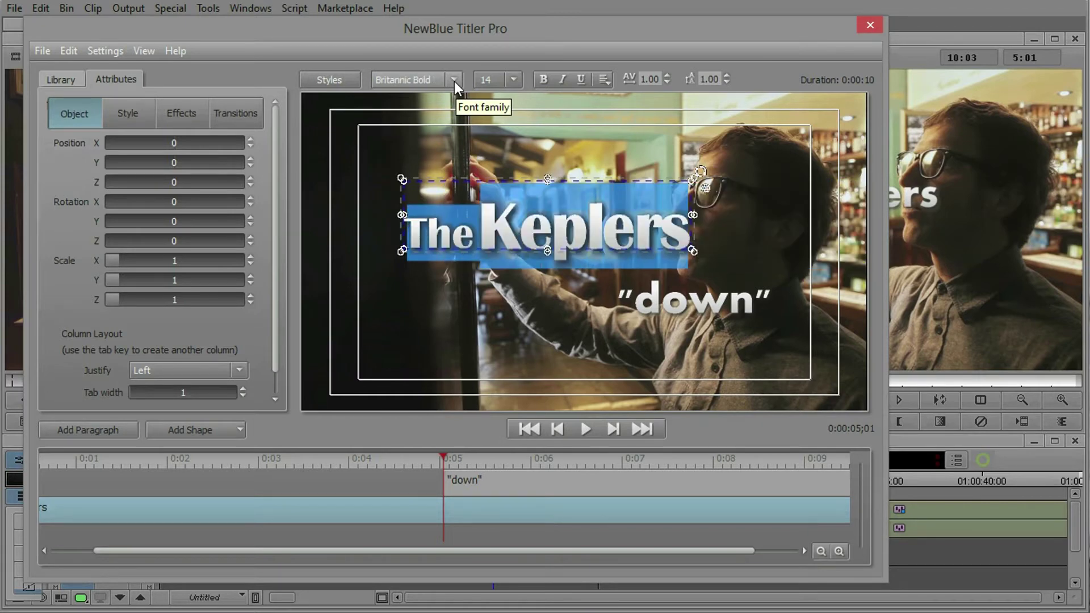
{"action": "scroll", "coordinate": [454, 81], "scroll_direction": "down", "scroll_amount": 5}
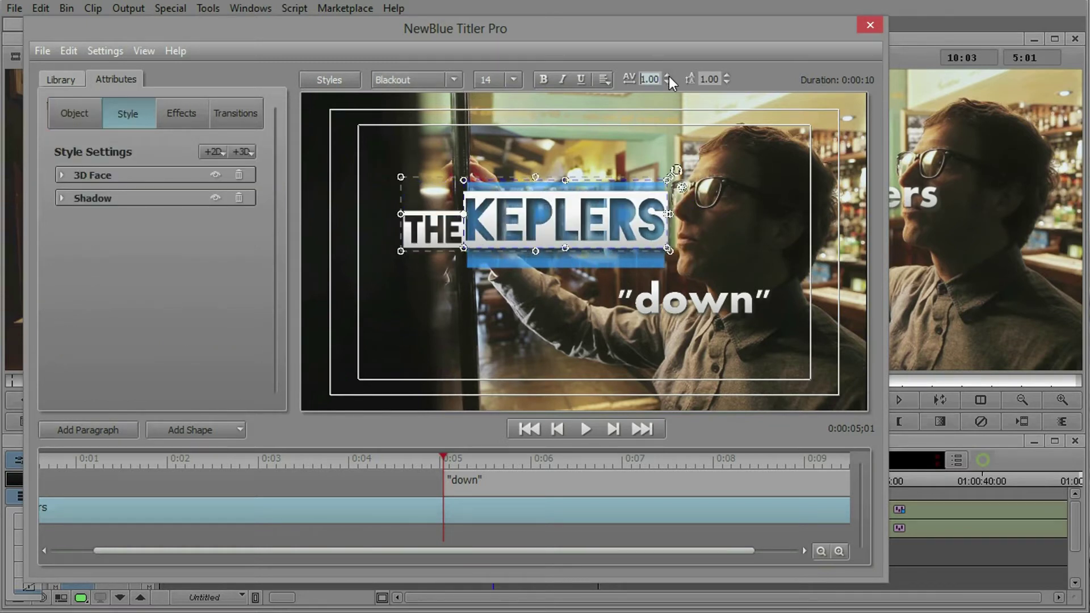
{"action": "left_click", "coordinate": [499, 246]}
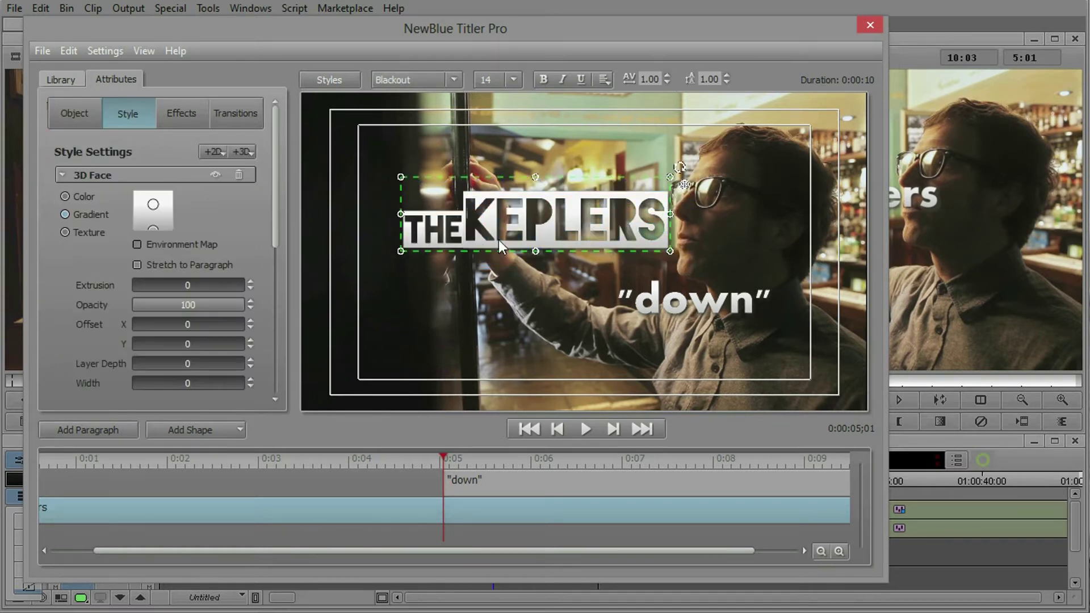
Step: Collapse 3D Face and Shadow, then add a 3D Outline layer with a red gradient fill
{"action": "left_click", "coordinate": [60, 174]}
{"action": "left_click", "coordinate": [60, 199]}
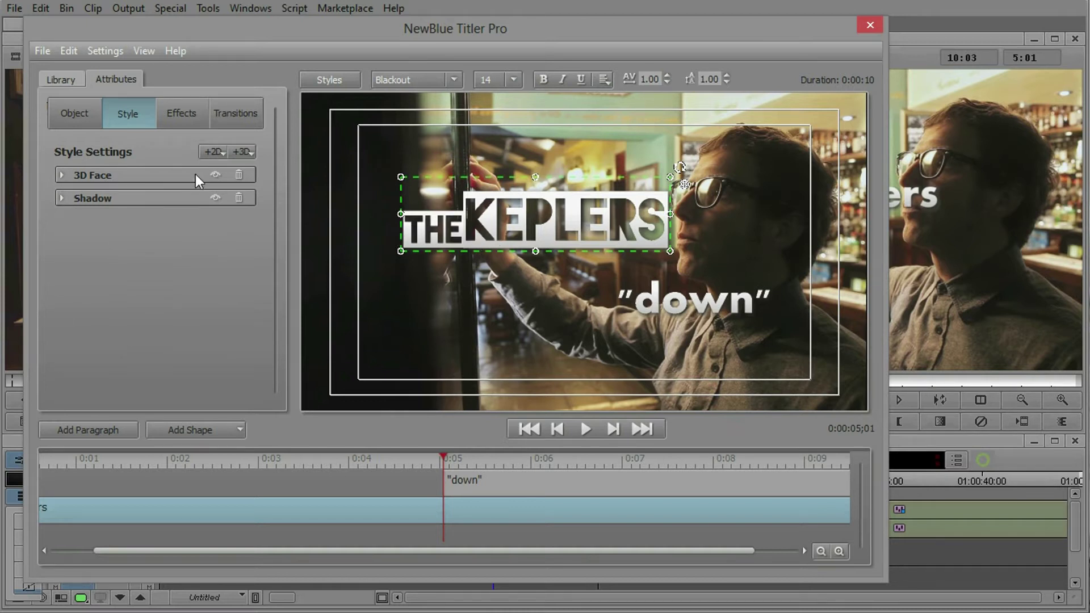
{"action": "left_click", "coordinate": [243, 153]}
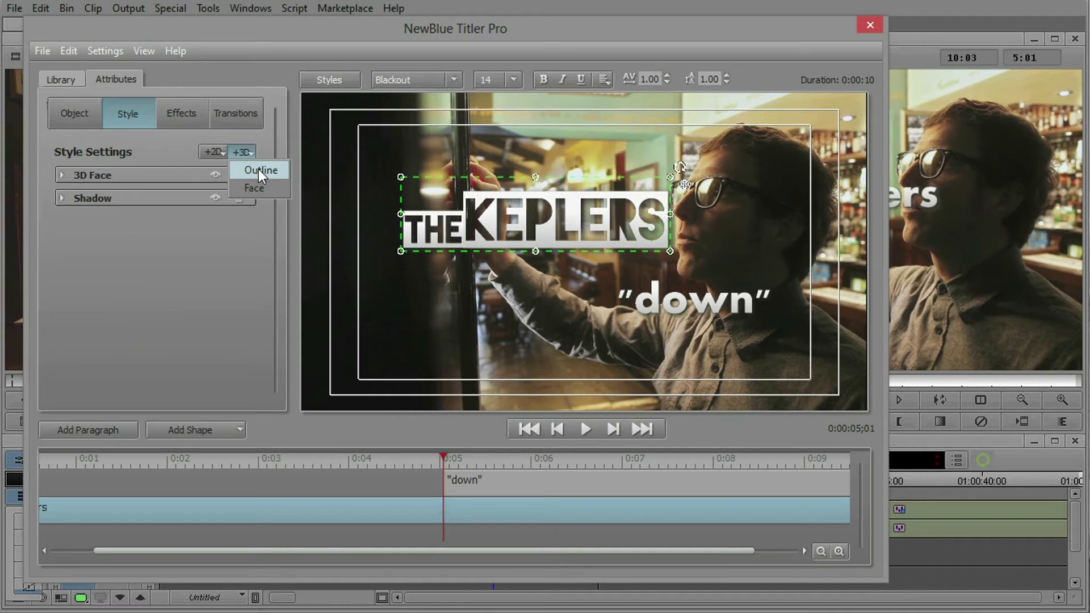
{"action": "left_click", "coordinate": [260, 171]}
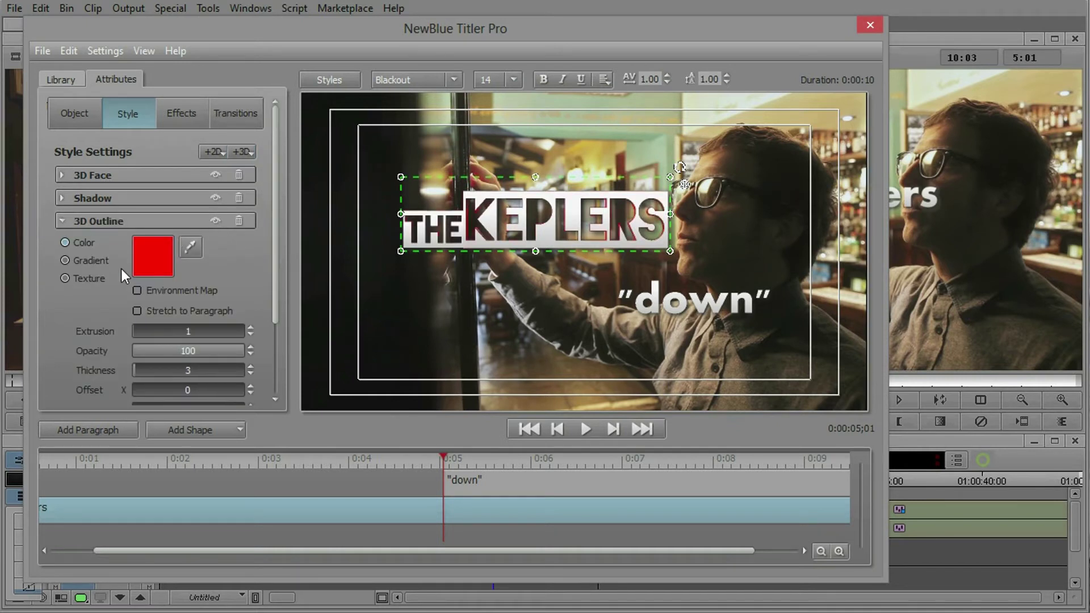
{"action": "left_click", "coordinate": [65, 260]}
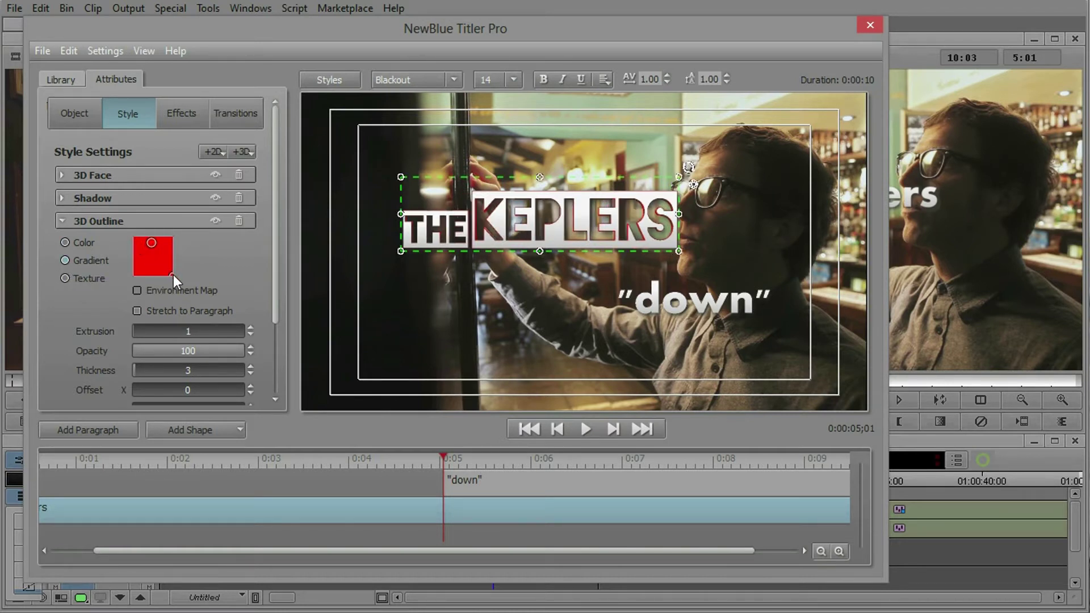
Step: Set the 3D outline gradient stops to Red 203 at the top and Red 149 at the bottom
{"action": "double_click", "coordinate": [152, 243]}
{"action": "left_click_drag", "start_coordinate": [532, 202], "coordinate": [536, 223]}
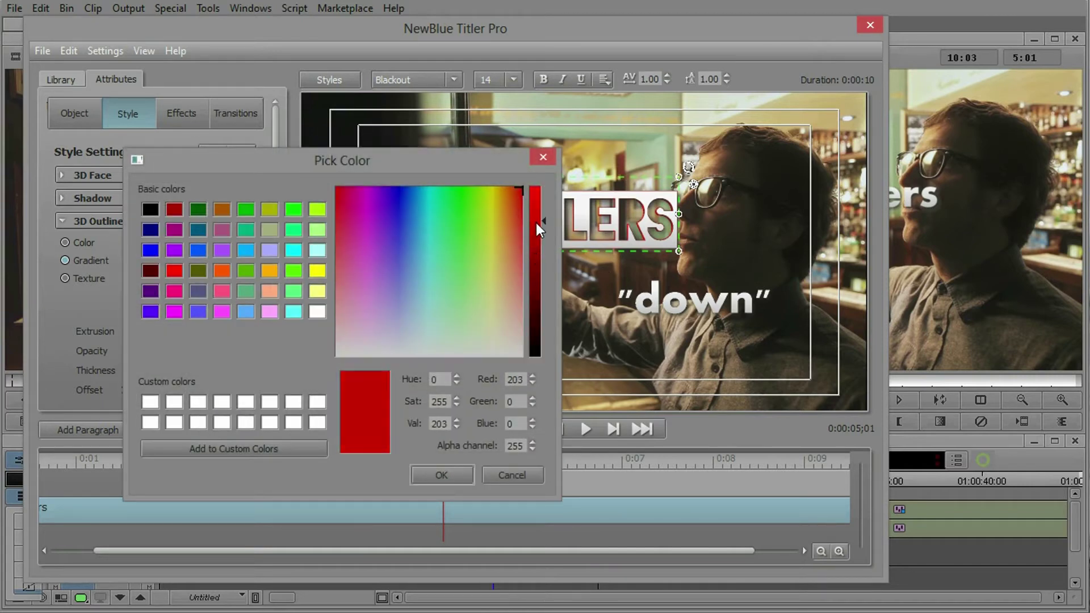
{"action": "left_click", "coordinate": [435, 475]}
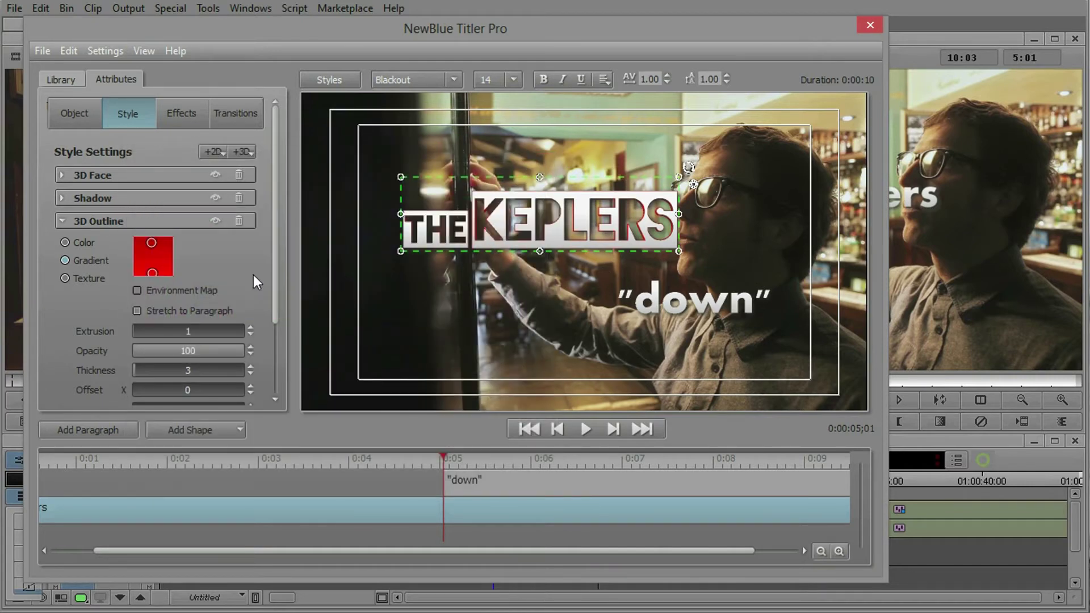
{"action": "double_click", "coordinate": [152, 273]}
{"action": "left_click_drag", "start_coordinate": [533, 202], "coordinate": [536, 258]}
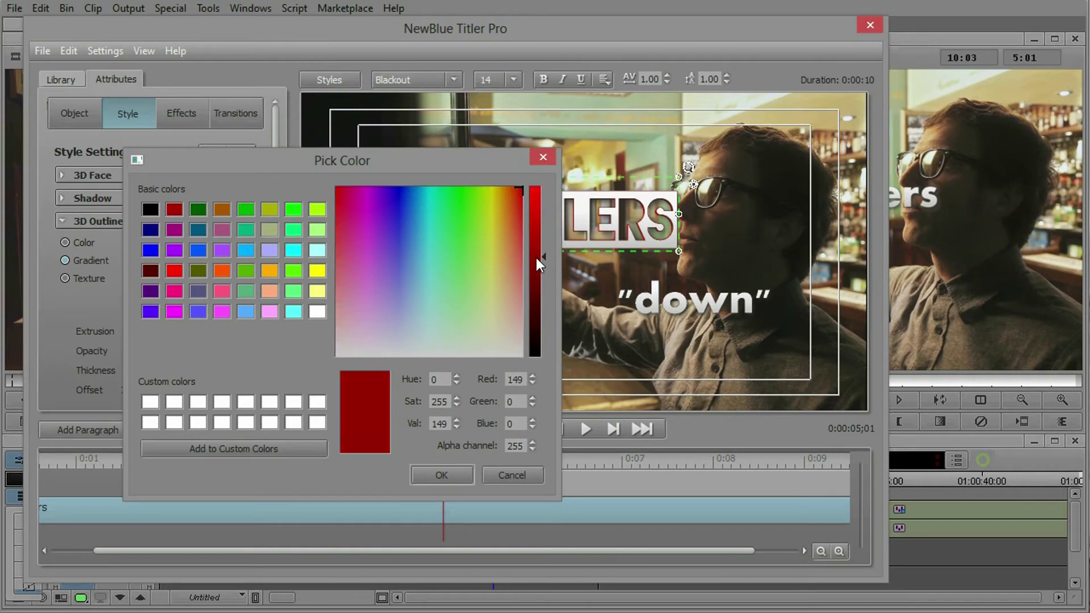
{"action": "key", "text": "Return"}
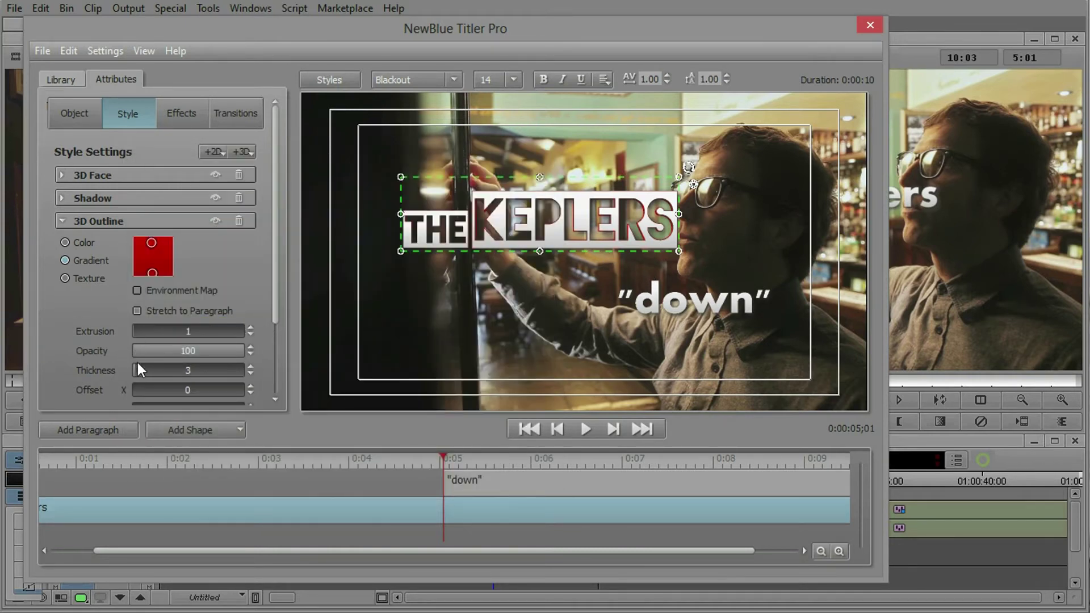
Step: Give the red 3D outline thickness 16, roundness 100 and extrusion 0.2
{"action": "left_click_drag", "start_coordinate": [135, 369], "coordinate": [239, 379]}
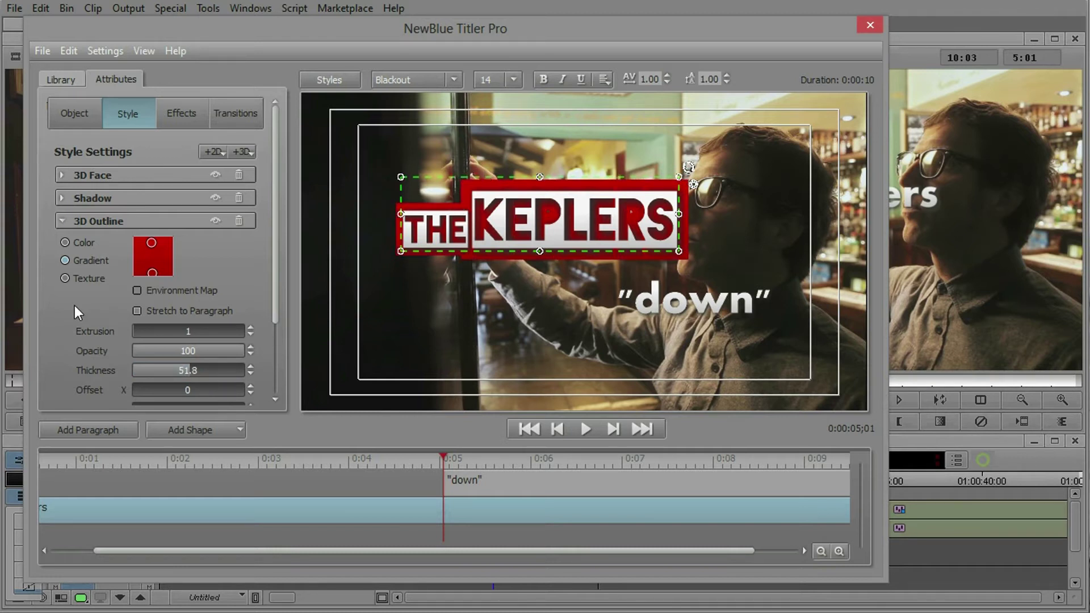
{"action": "scroll", "coordinate": [75, 306], "scroll_direction": "down", "scroll_amount": 3}
{"action": "left_click_drag", "start_coordinate": [149, 378], "coordinate": [257, 391]}
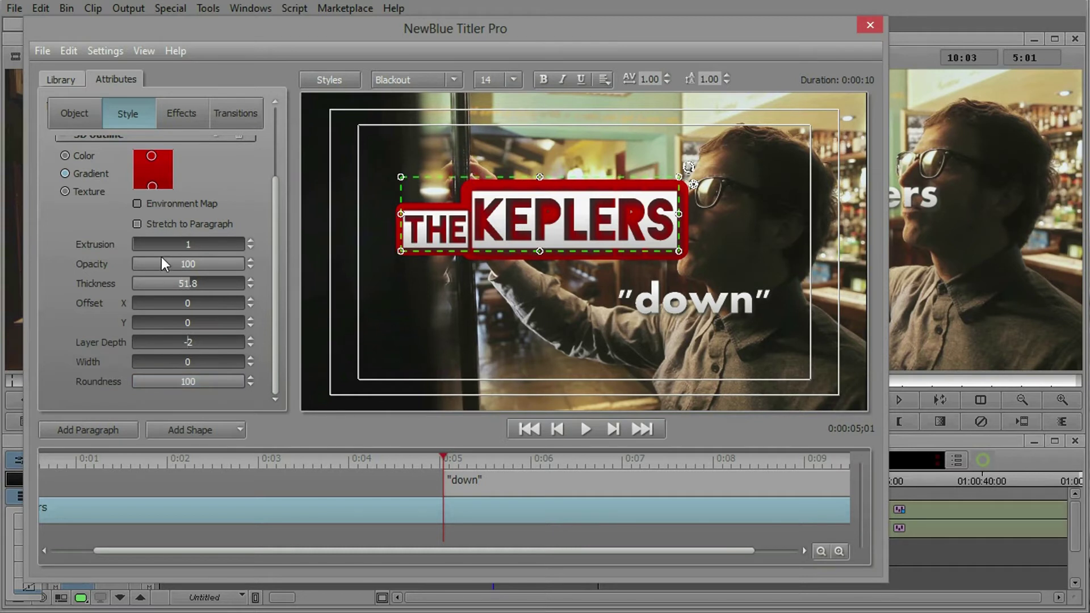
{"action": "left_click", "coordinate": [142, 248]}
{"action": "left_click_drag", "start_coordinate": [142, 283], "coordinate": [105, 282]}
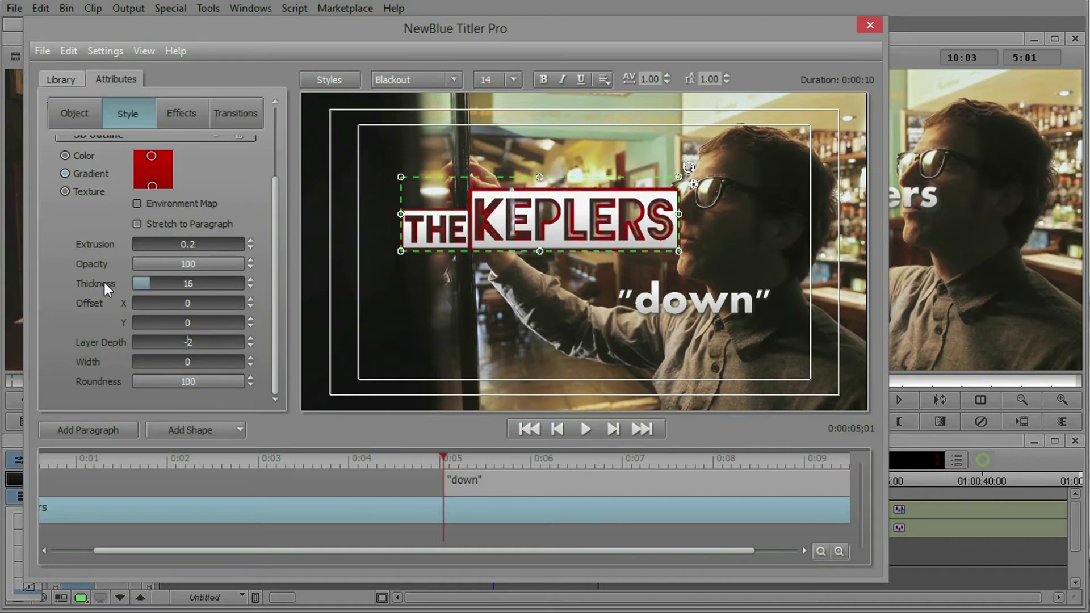
{"action": "left_click", "coordinate": [694, 185]}
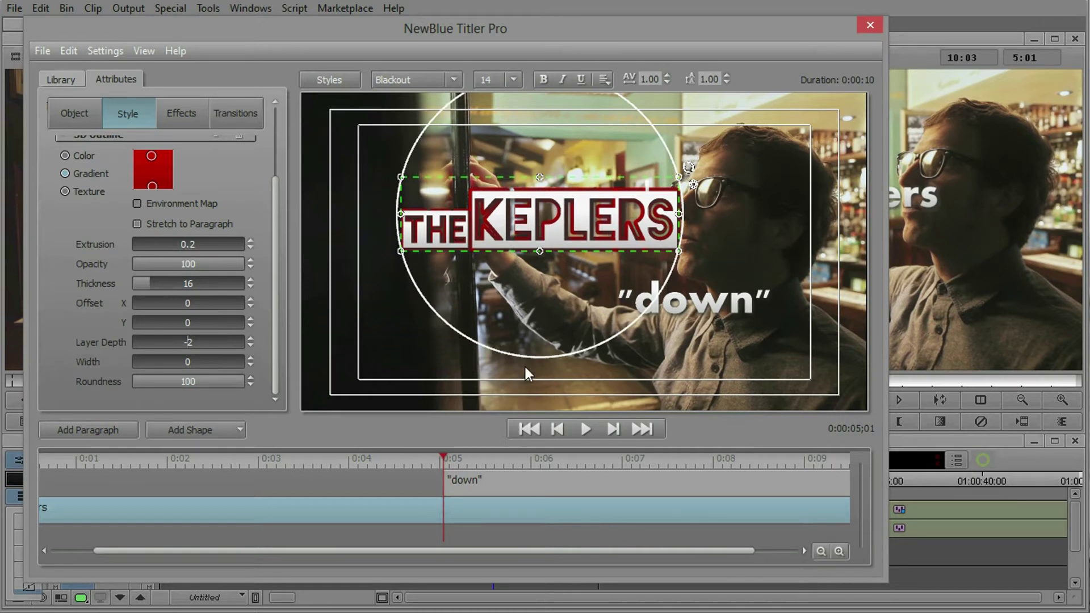
Step: Tilt The Keplers title slightly counter-clockwise
{"action": "mouse_move", "coordinate": [534, 352]}
{"action": "left_mouse_down"}
{"action": "mouse_move", "coordinate": [553, 355]}
{"action": "mouse_move", "coordinate": [519, 352]}
{"action": "mouse_move", "coordinate": [529, 351]}
{"action": "left_mouse_up"}
{"action": "mouse_move", "coordinate": [485, 94]}
{"action": "left_mouse_down"}
{"action": "mouse_move", "coordinate": [464, 96]}
{"action": "mouse_move", "coordinate": [483, 97]}
{"action": "left_mouse_up"}
{"action": "left_click_drag", "start_coordinate": [569, 237], "coordinate": [556, 201]}
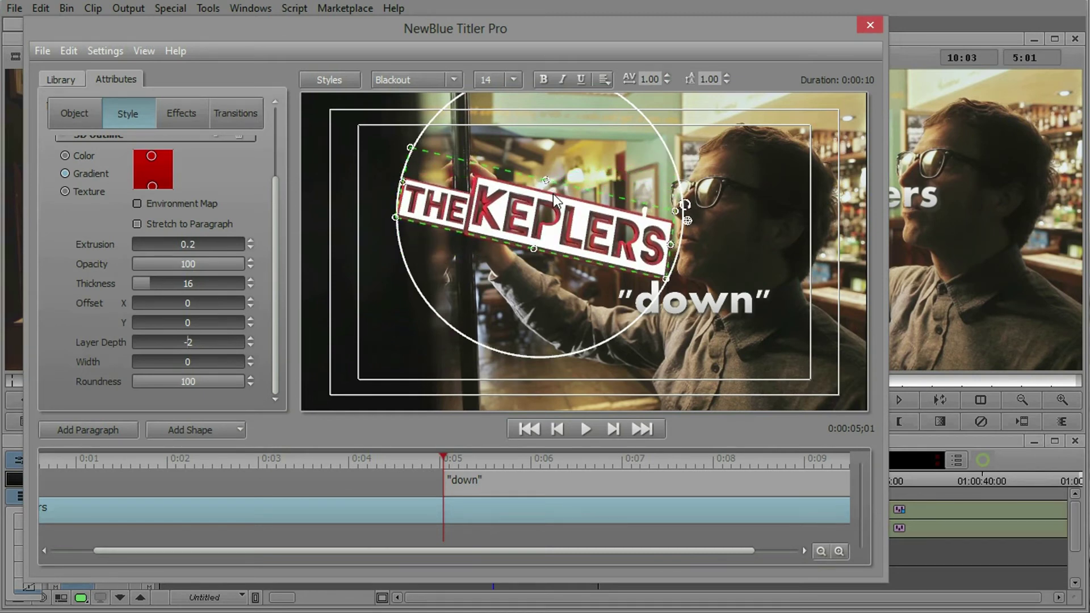
Step: Reduce the red 3D outline's extrusion to 1 for a slim edge, then select the "down" text
{"action": "left_click_drag", "start_coordinate": [136, 244], "coordinate": [419, 258]}
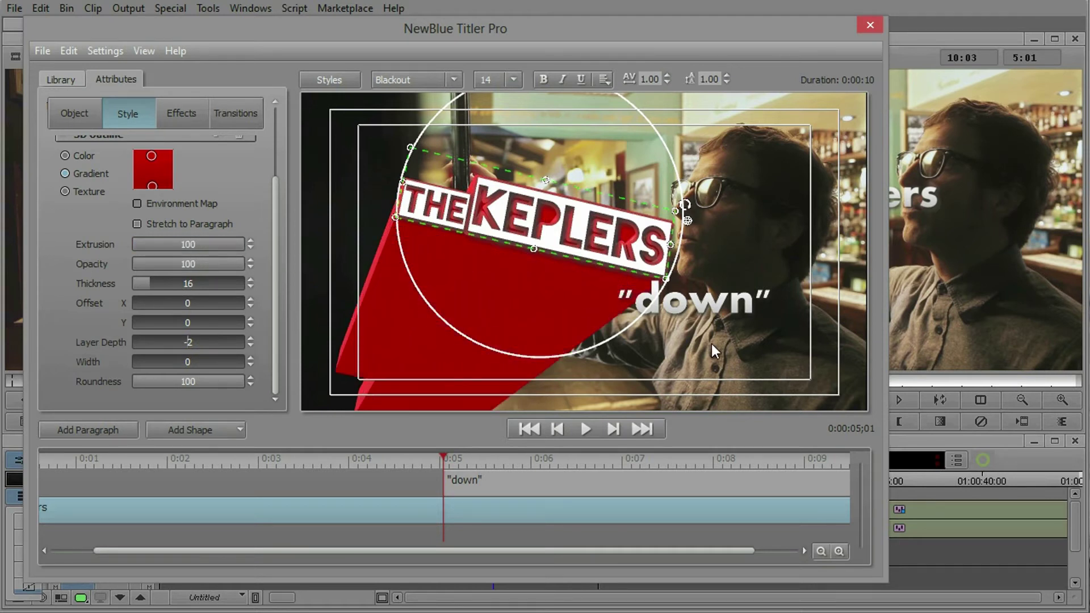
{"action": "left_click_drag", "start_coordinate": [237, 245], "coordinate": [18, 238]}
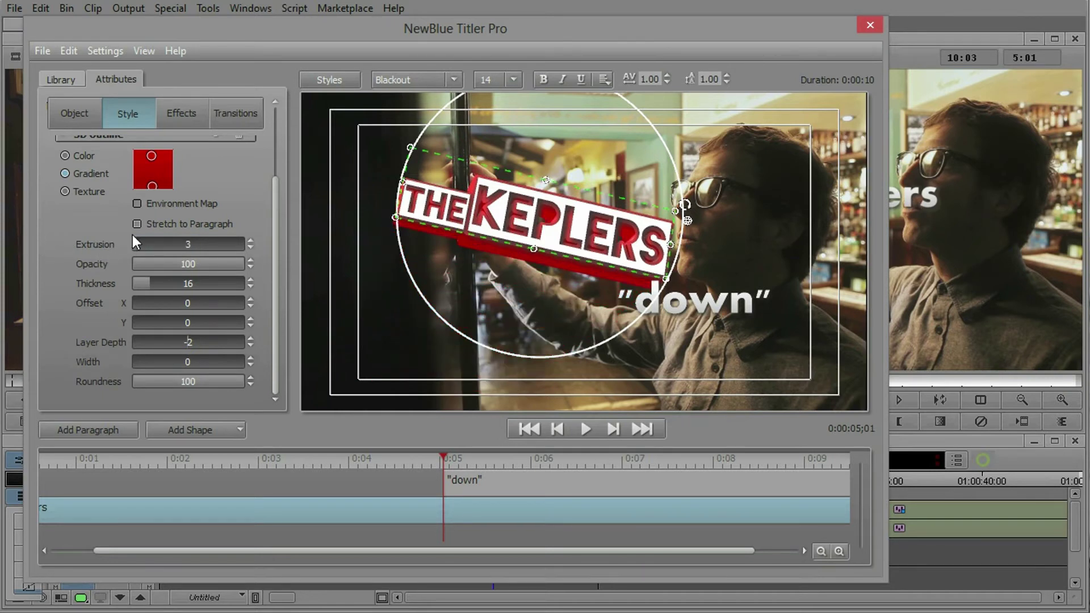
{"action": "scroll", "coordinate": [187, 251], "scroll_direction": "down", "scroll_amount": 2}
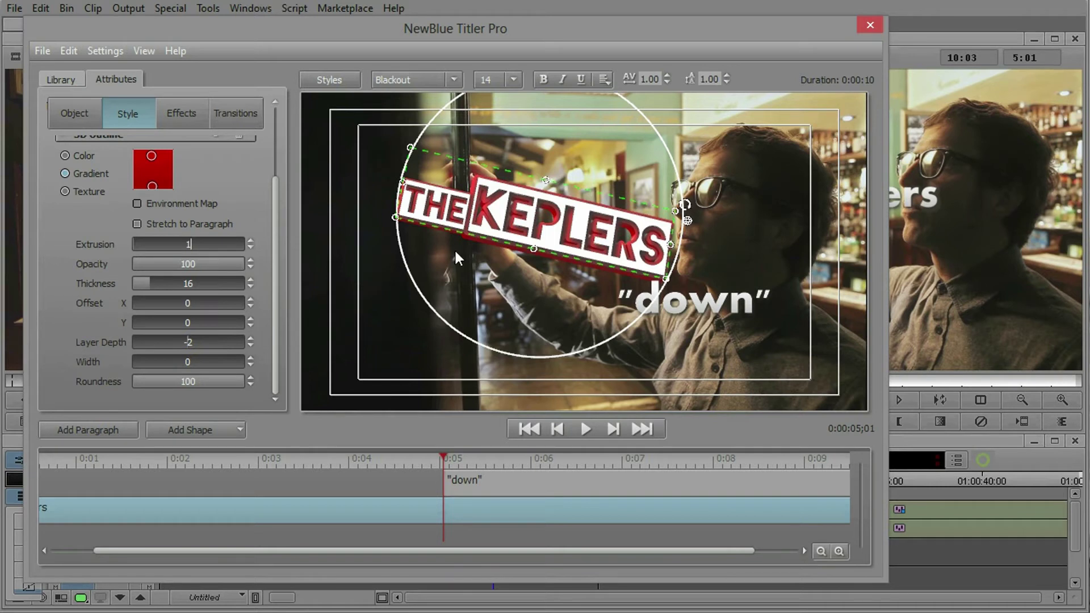
{"action": "left_click", "coordinate": [690, 300]}
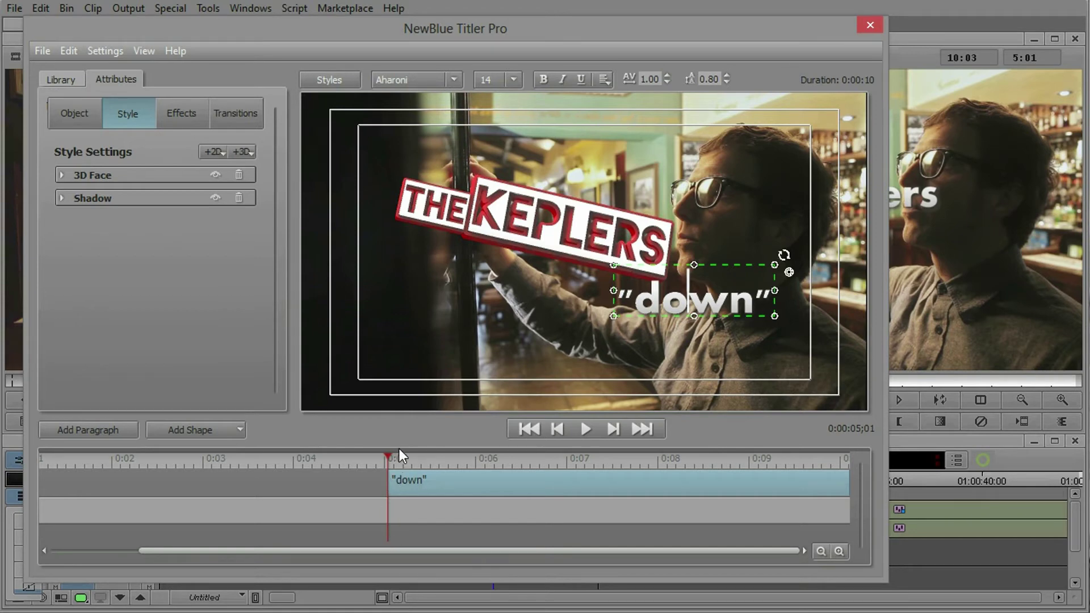
Step: Move the "down" text's start to about 0:01 and tilt it in 3D to match the title
{"action": "left_click_drag", "start_coordinate": [399, 449], "coordinate": [407, 393]}
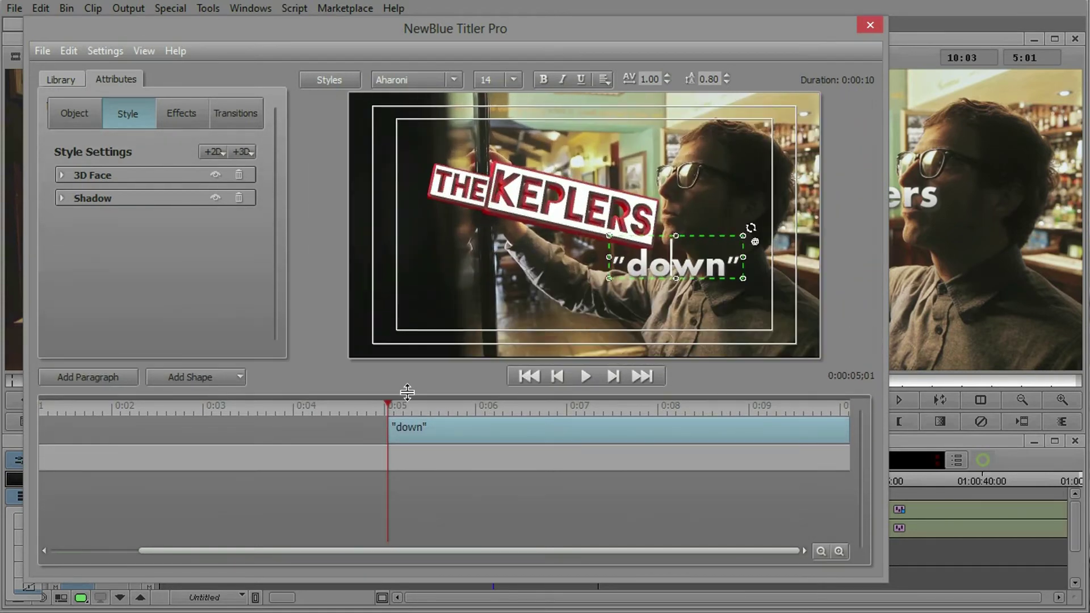
{"action": "left_click", "coordinate": [821, 551]}
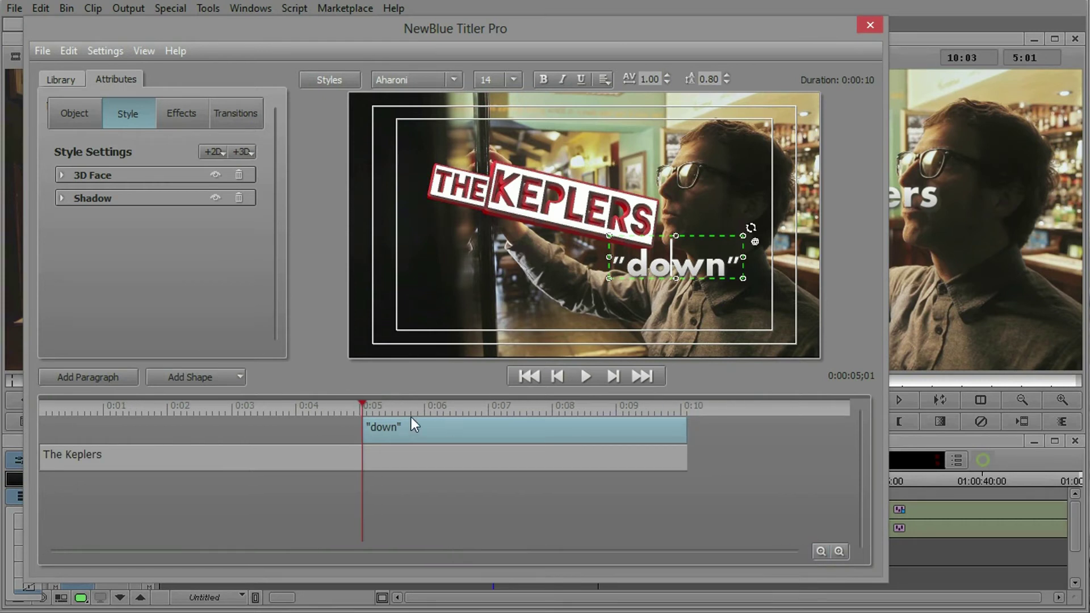
{"action": "left_click_drag", "start_coordinate": [364, 432], "coordinate": [143, 408]}
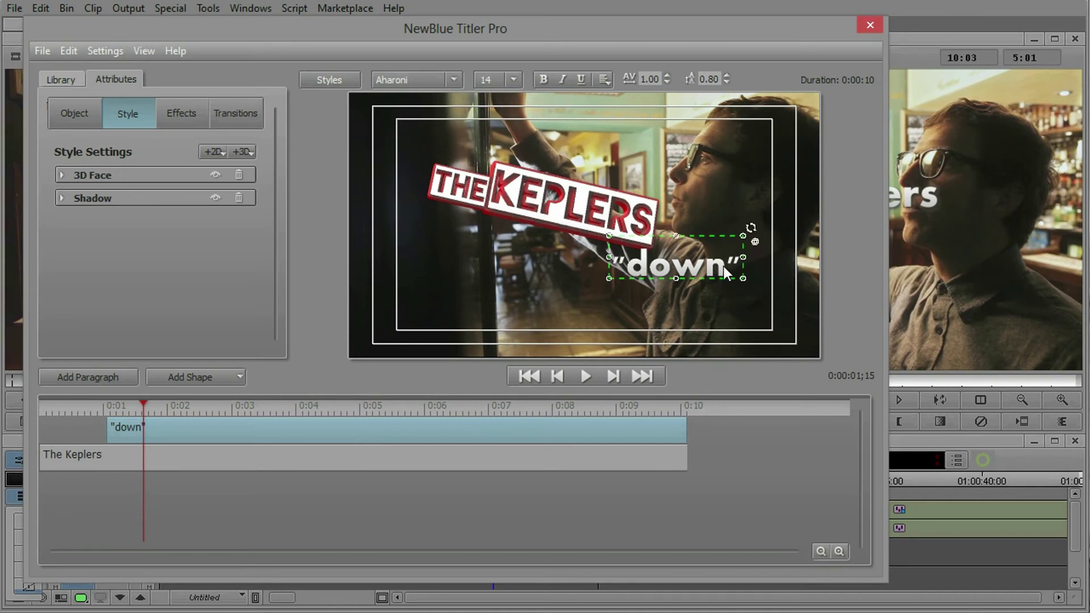
{"action": "left_click_drag", "start_coordinate": [755, 242], "coordinate": [677, 249]}
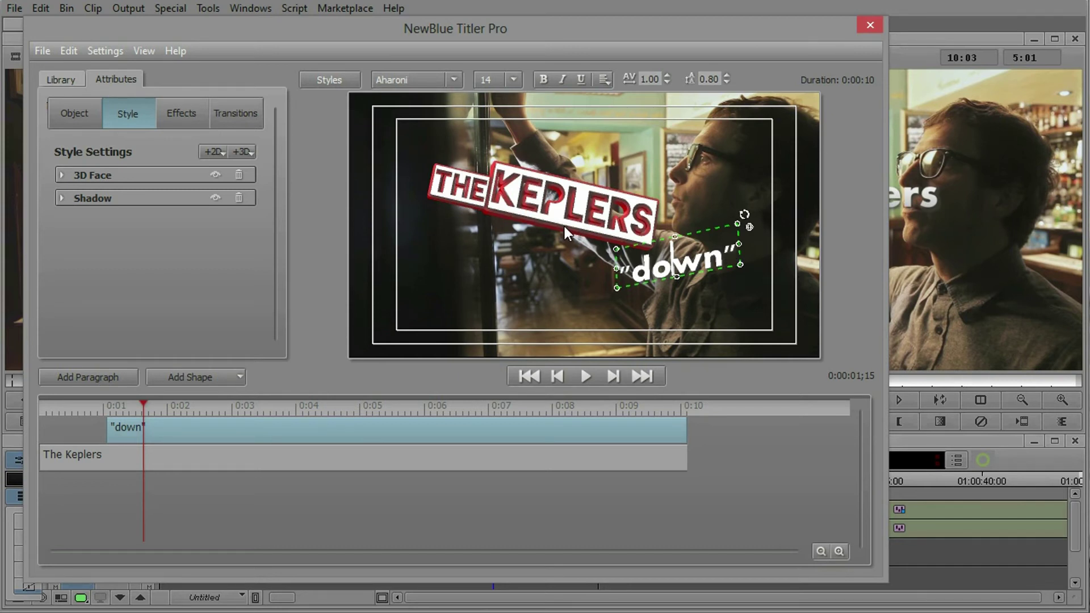
{"action": "left_click", "coordinate": [60, 79]}
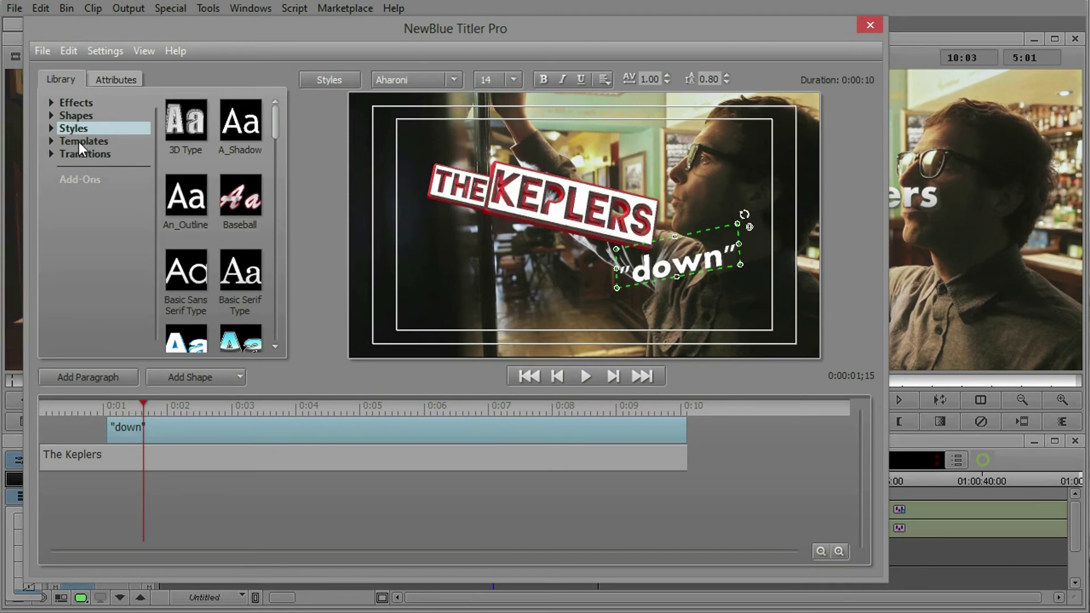
Step: Apply the Dropping Words Air Bed transition to the start of "down" and preview it
{"action": "left_click", "coordinate": [187, 122]}
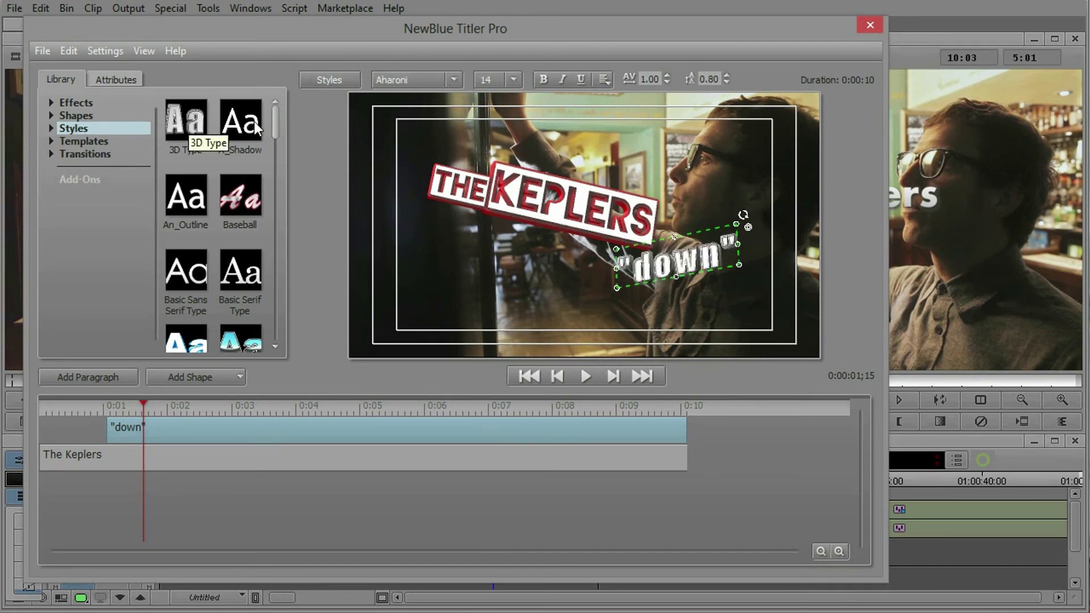
{"action": "left_click", "coordinate": [185, 197]}
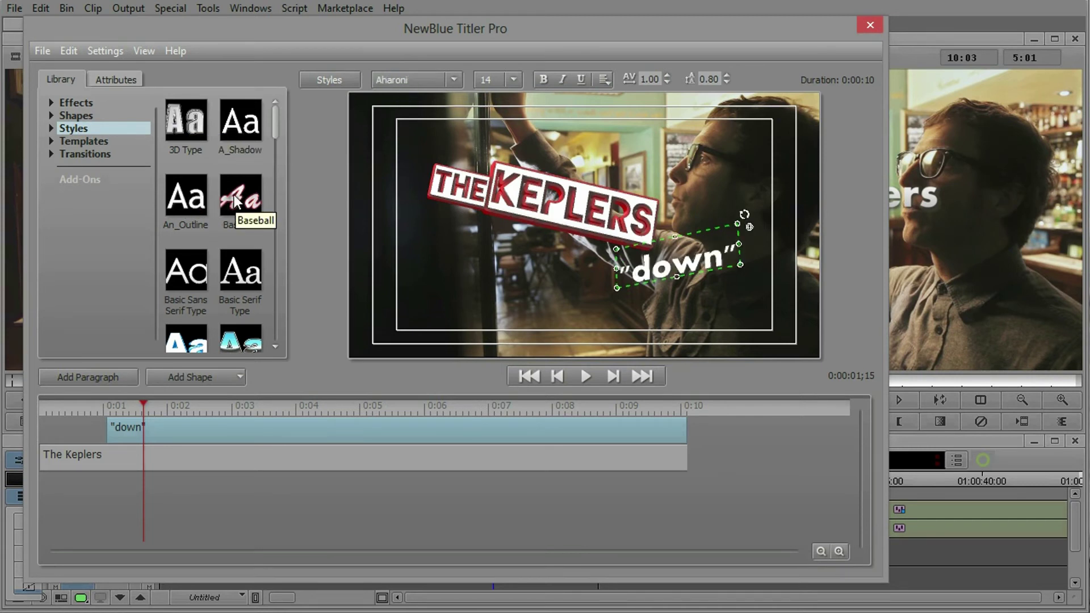
{"action": "left_click", "coordinate": [49, 153]}
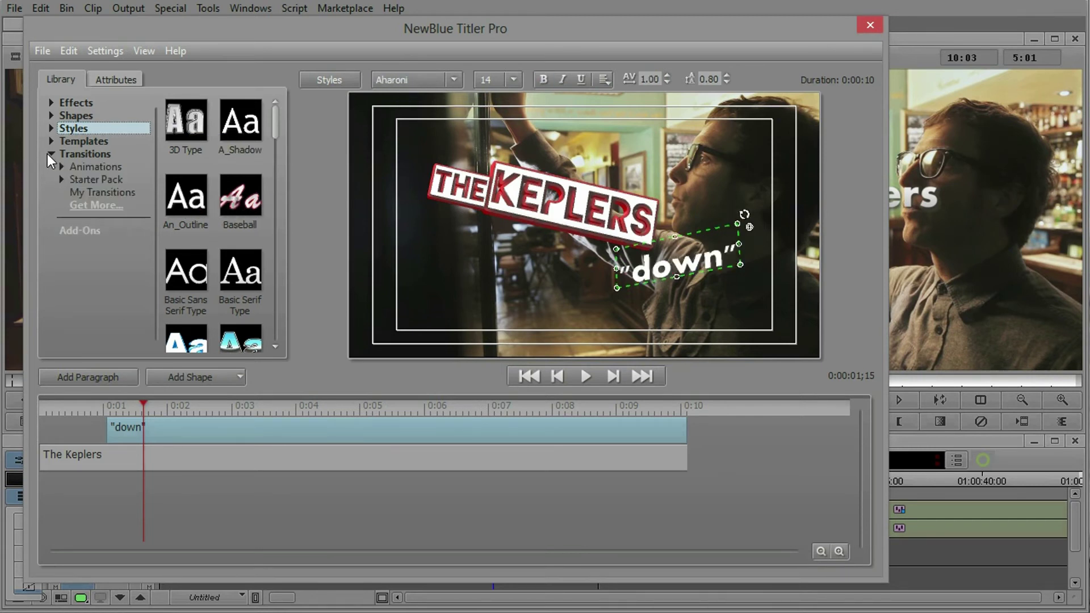
{"action": "left_click", "coordinate": [60, 166]}
{"action": "left_click_drag", "start_coordinate": [156, 239], "coordinate": [159, 296]}
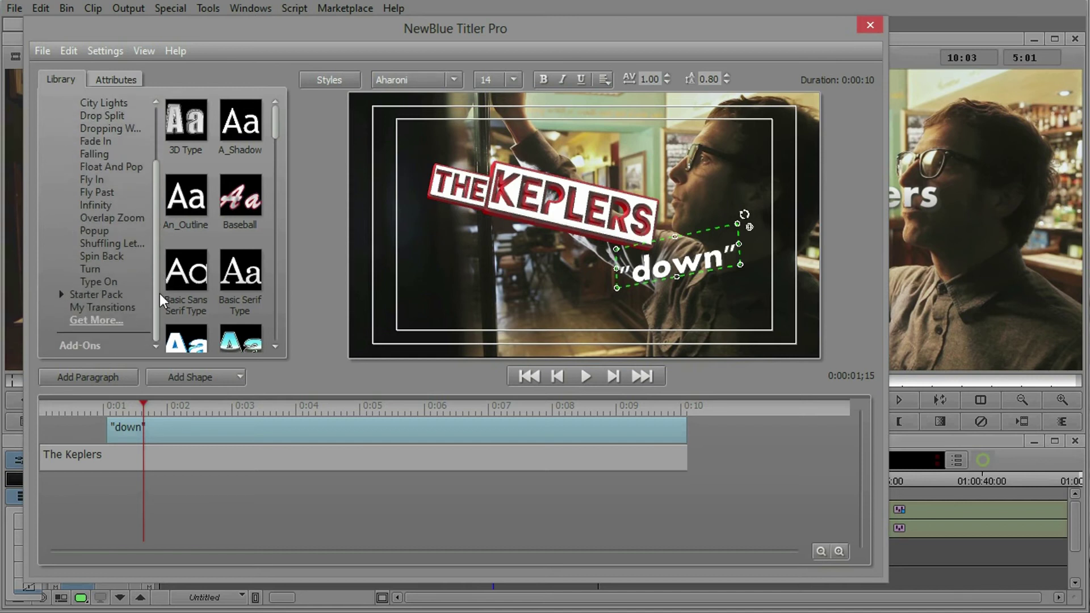
{"action": "left_click", "coordinate": [104, 129]}
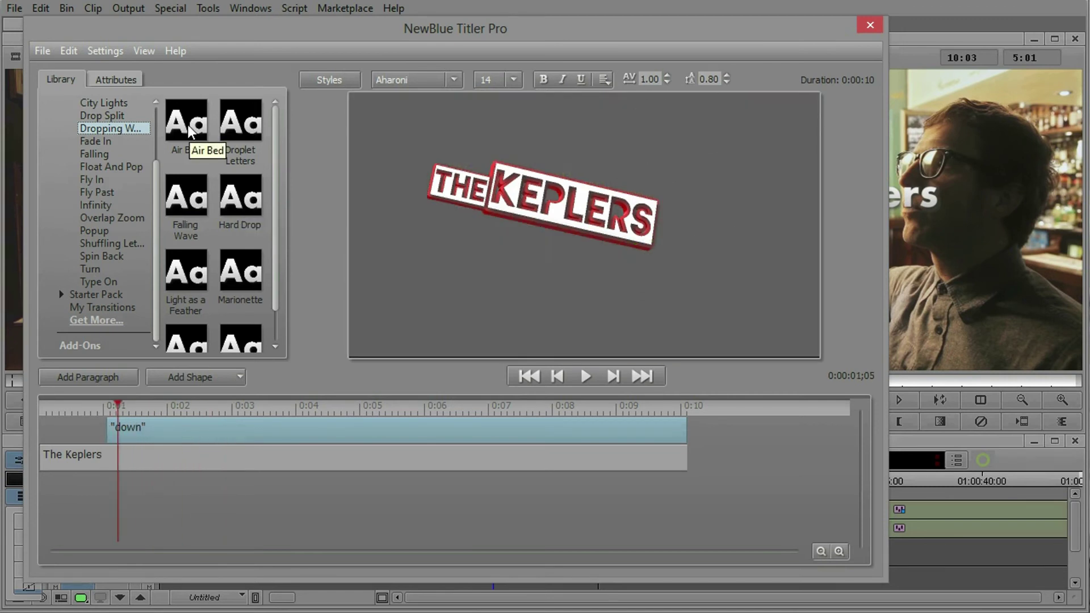
{"action": "left_click_drag", "start_coordinate": [189, 133], "coordinate": [57, 414]}
{"action": "key", "text": "space"}
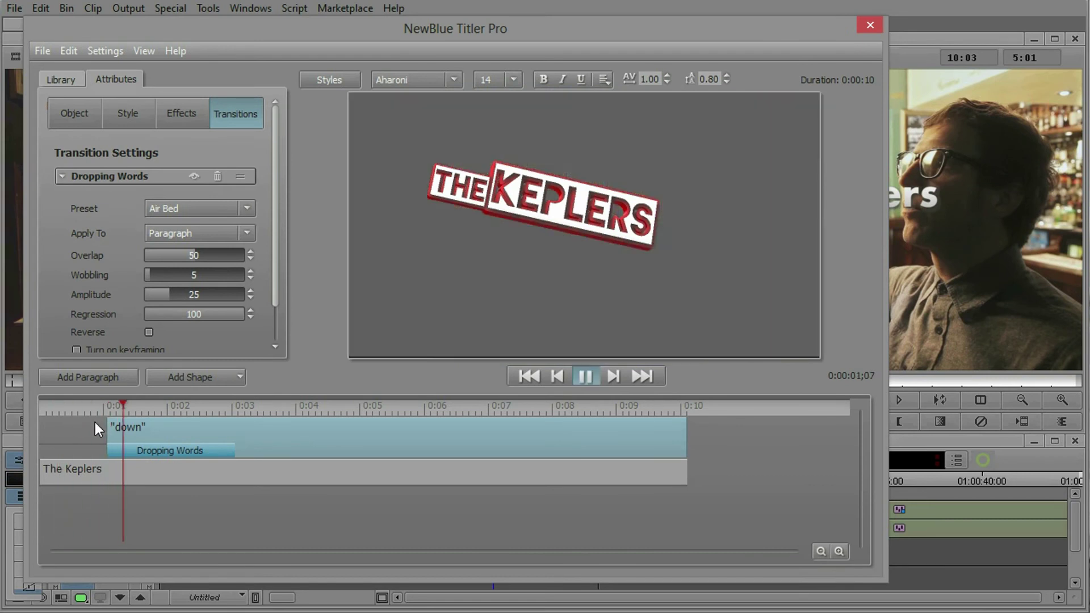
{"action": "key", "text": "space"}
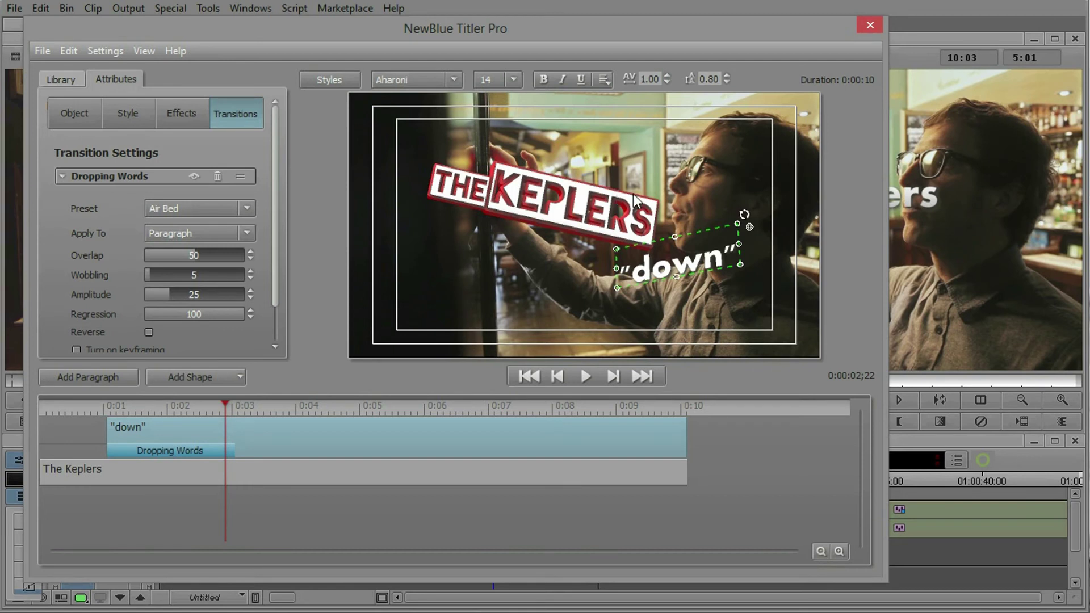
Step: Apply the Fly In Fast Right Words transition to The Keplers and raise Overlap toward 89
{"action": "left_click", "coordinate": [505, 204]}
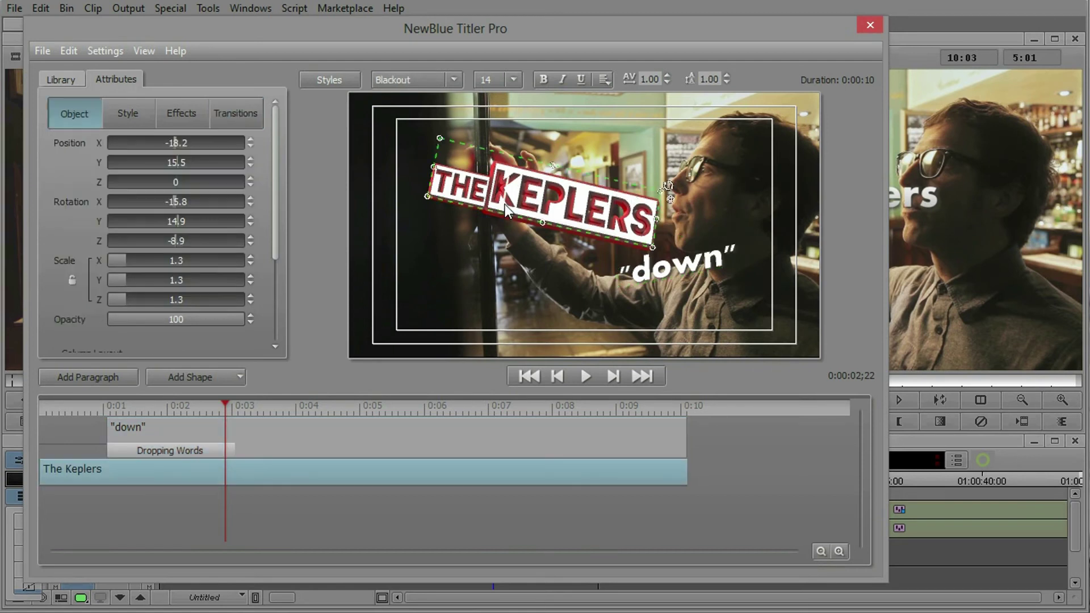
{"action": "left_click", "coordinate": [60, 82]}
{"action": "mouse_move", "coordinate": [152, 191]}
{"action": "left_mouse_down"}
{"action": "mouse_move", "coordinate": [158, 156]}
{"action": "mouse_move", "coordinate": [159, 175]}
{"action": "left_mouse_up"}
{"action": "left_click", "coordinate": [93, 202]}
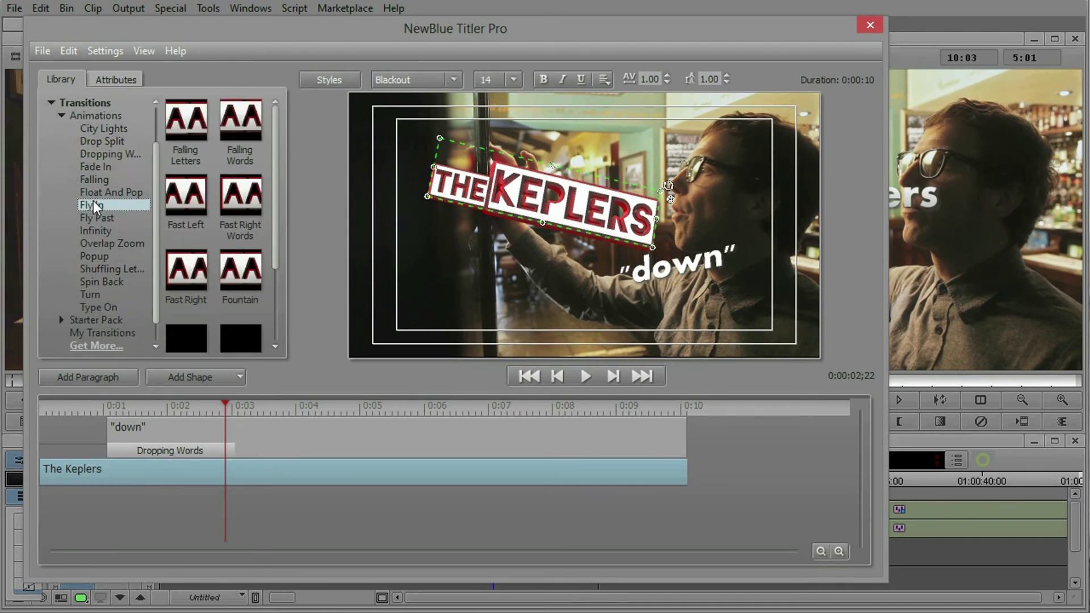
{"action": "mouse_move", "coordinate": [182, 129]}
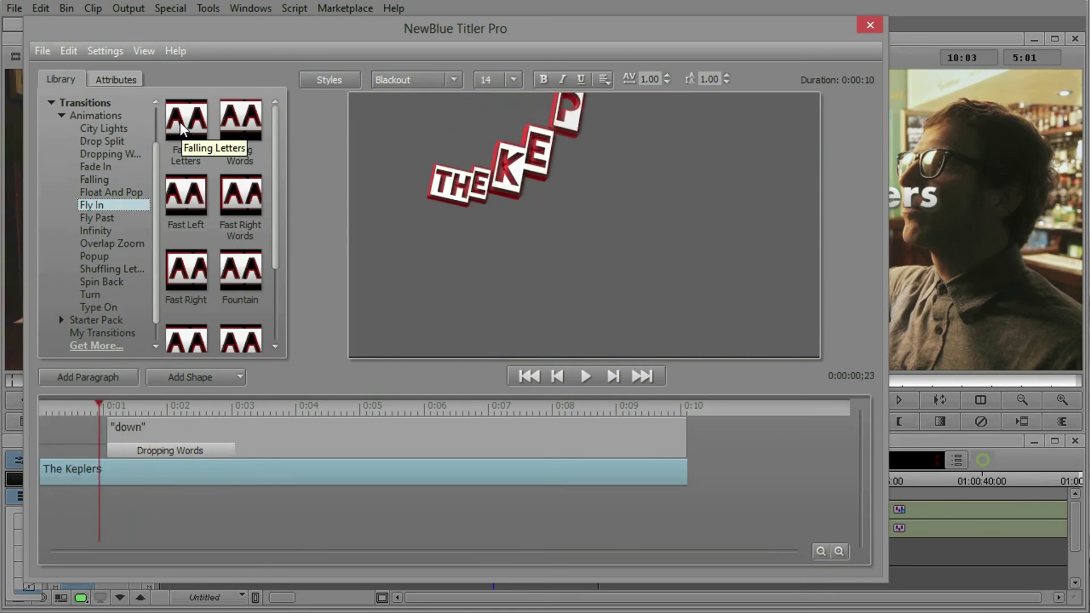
{"action": "mouse_move", "coordinate": [243, 204]}
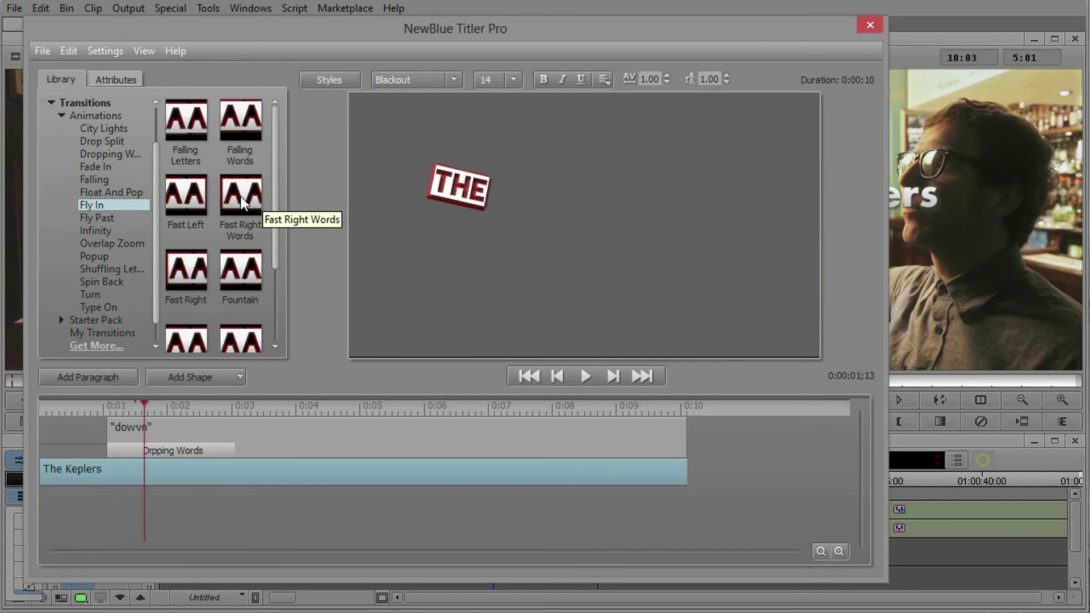
{"action": "left_click_drag", "start_coordinate": [242, 204], "coordinate": [83, 476]}
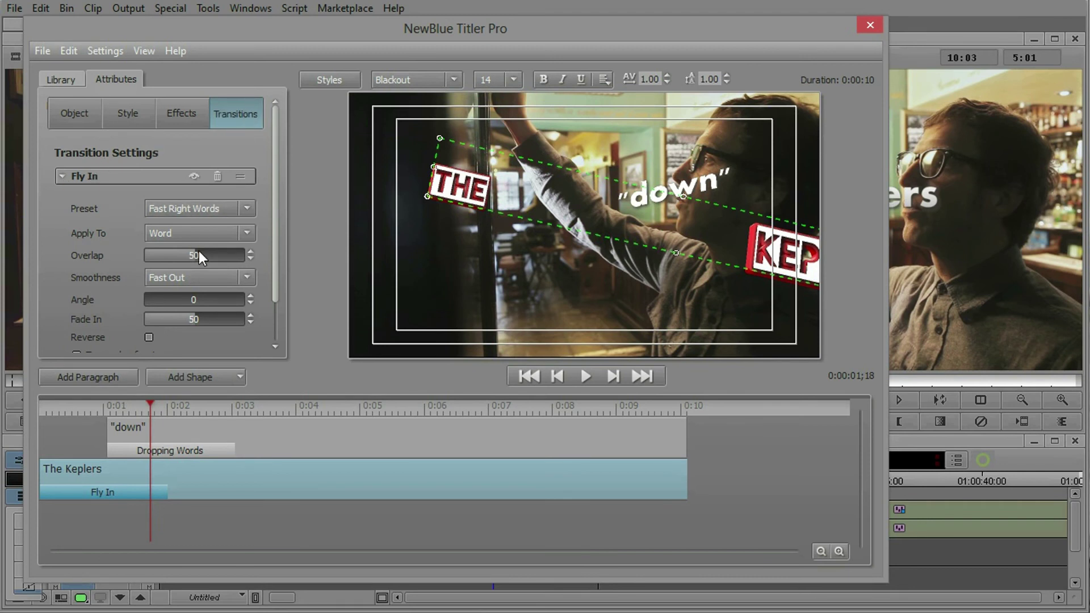
{"action": "mouse_move", "coordinate": [142, 408]}
{"action": "left_mouse_down"}
{"action": "mouse_move", "coordinate": [90, 405]}
{"action": "mouse_move", "coordinate": [182, 407]}
{"action": "mouse_move", "coordinate": [152, 410]}
{"action": "left_mouse_up"}
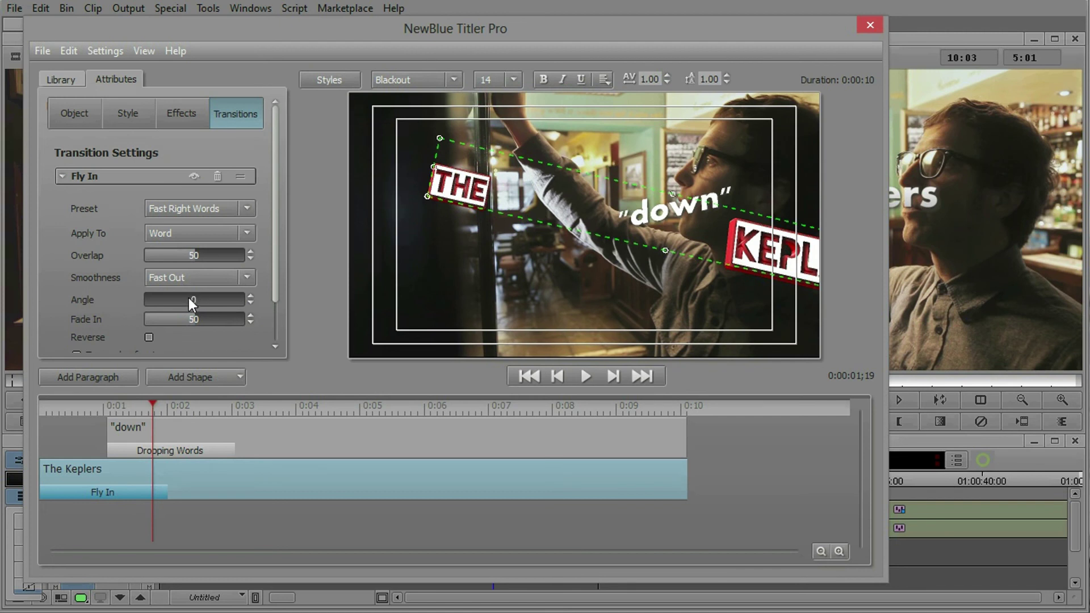
{"action": "left_click_drag", "start_coordinate": [189, 254], "coordinate": [272, 264]}
Step: Set Overlap to 89.9, shorten the Fly In to about one second, and preview it
{"action": "left_click", "coordinate": [71, 406]}
{"action": "left_click_drag", "start_coordinate": [103, 404], "coordinate": [49, 408]}
{"action": "left_click_drag", "start_coordinate": [162, 488], "coordinate": [108, 489]}
{"action": "key", "text": "space"}
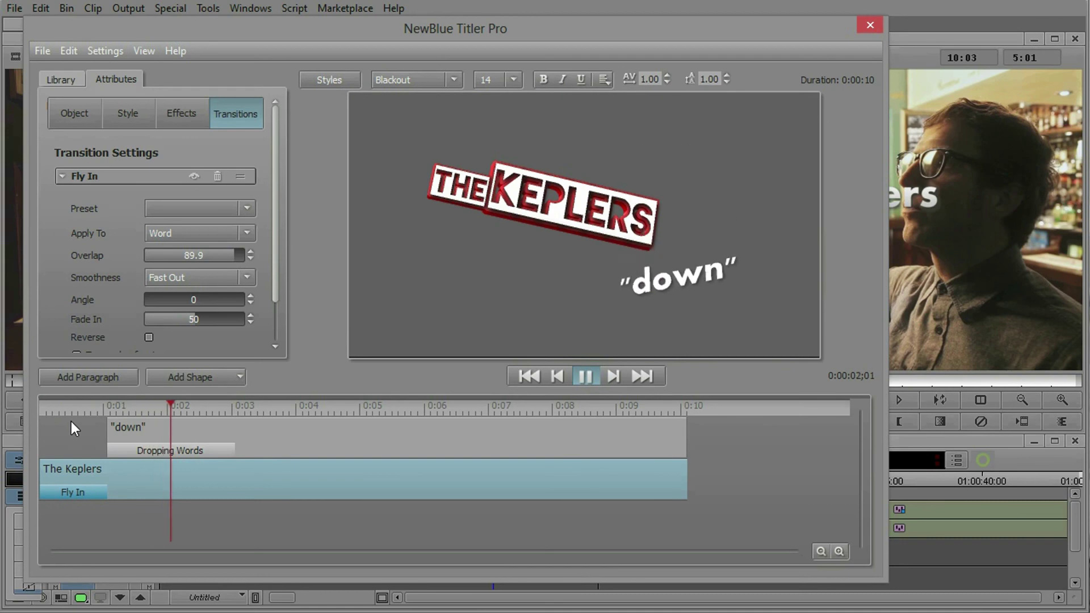
{"action": "key", "text": "space"}
{"action": "left_click_drag", "start_coordinate": [136, 405], "coordinate": [87, 401]}
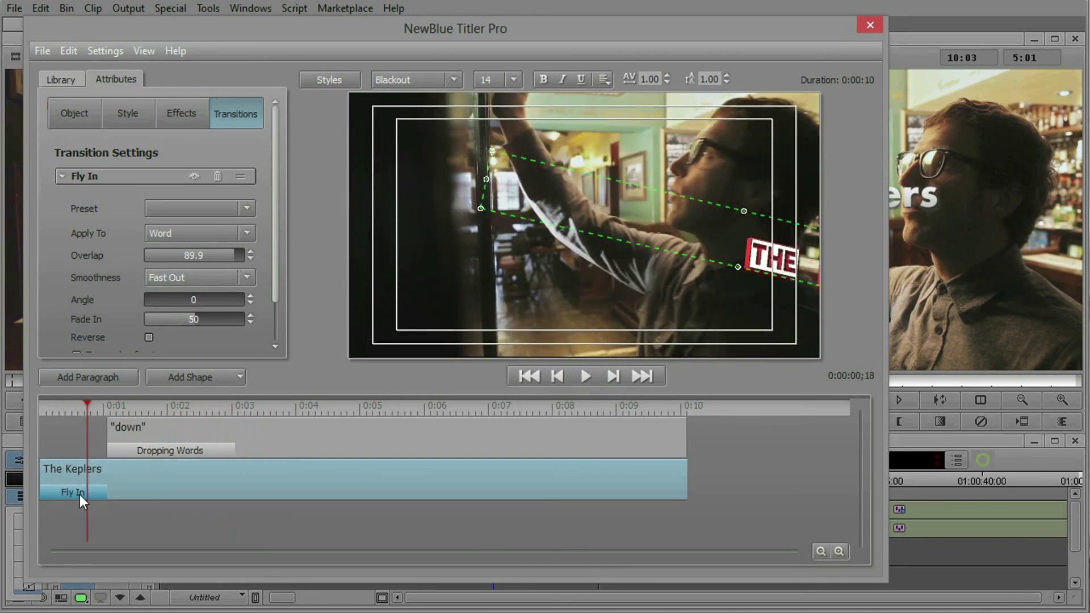
{"action": "mouse_move", "coordinate": [102, 490]}
{"action": "left_mouse_down"}
{"action": "mouse_move", "coordinate": [215, 490]}
{"action": "mouse_move", "coordinate": [105, 492]}
{"action": "left_mouse_up"}
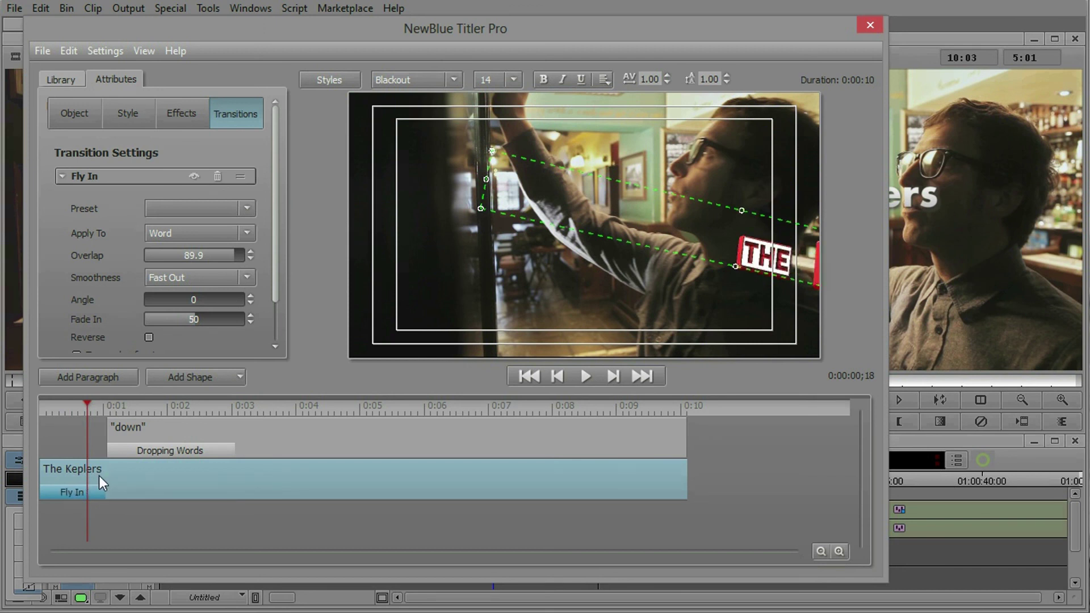
{"action": "key", "text": "space"}
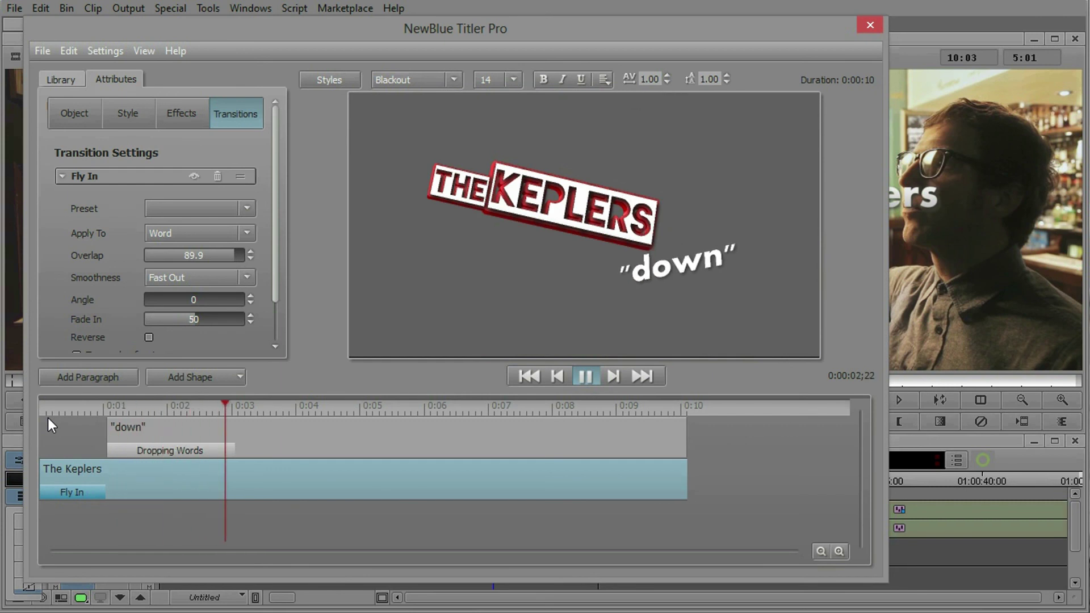
{"action": "key", "text": "space"}
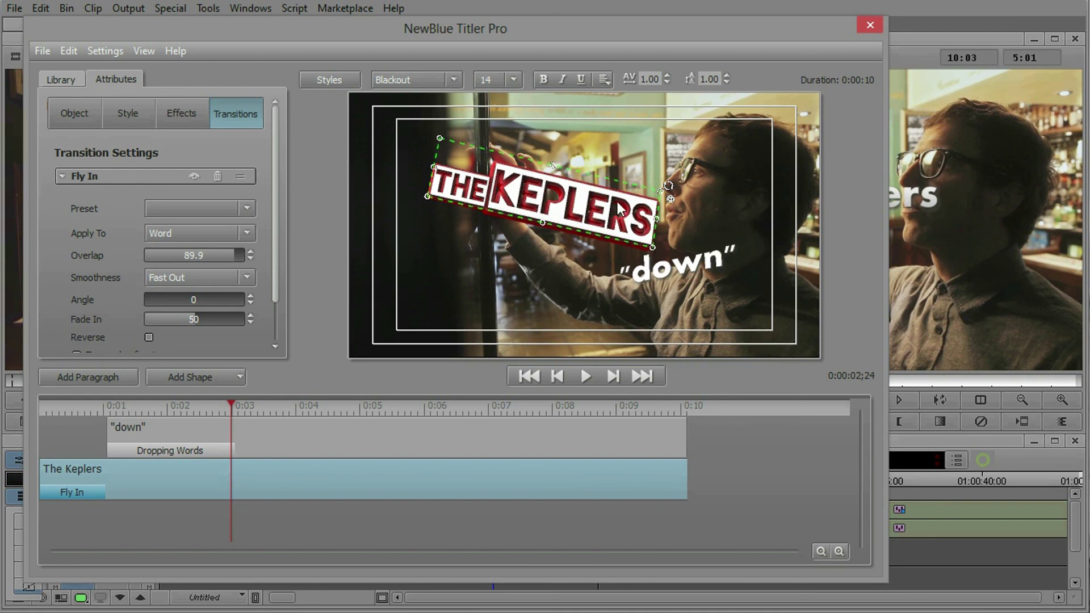
Step: Replay the title from the start, then close Titler Pro and the Effect Editor
{"action": "left_click_drag", "start_coordinate": [226, 407], "coordinate": [39, 408]}
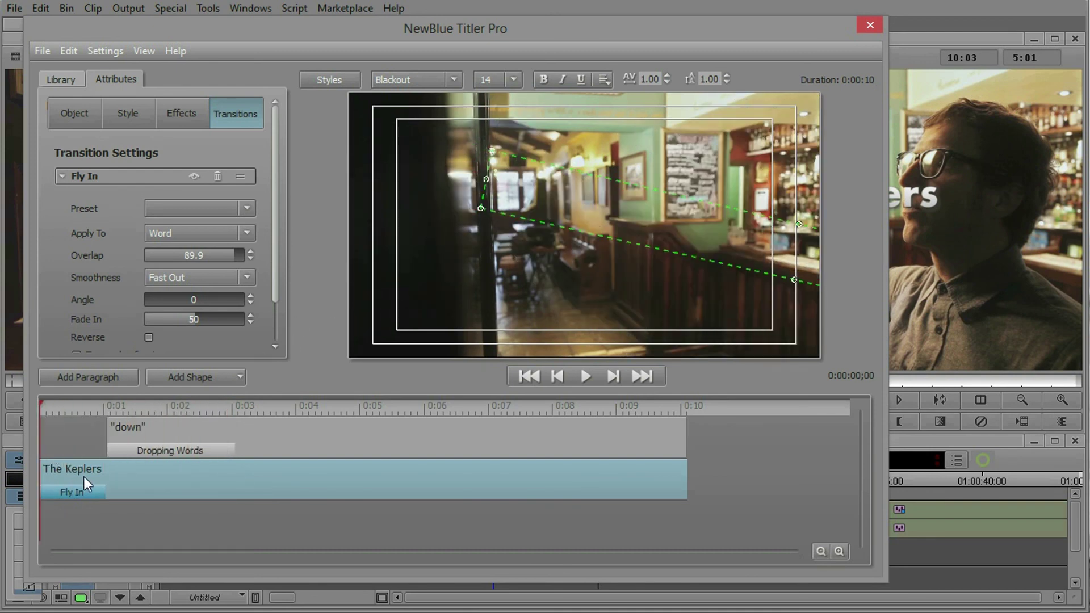
{"action": "key", "text": "space"}
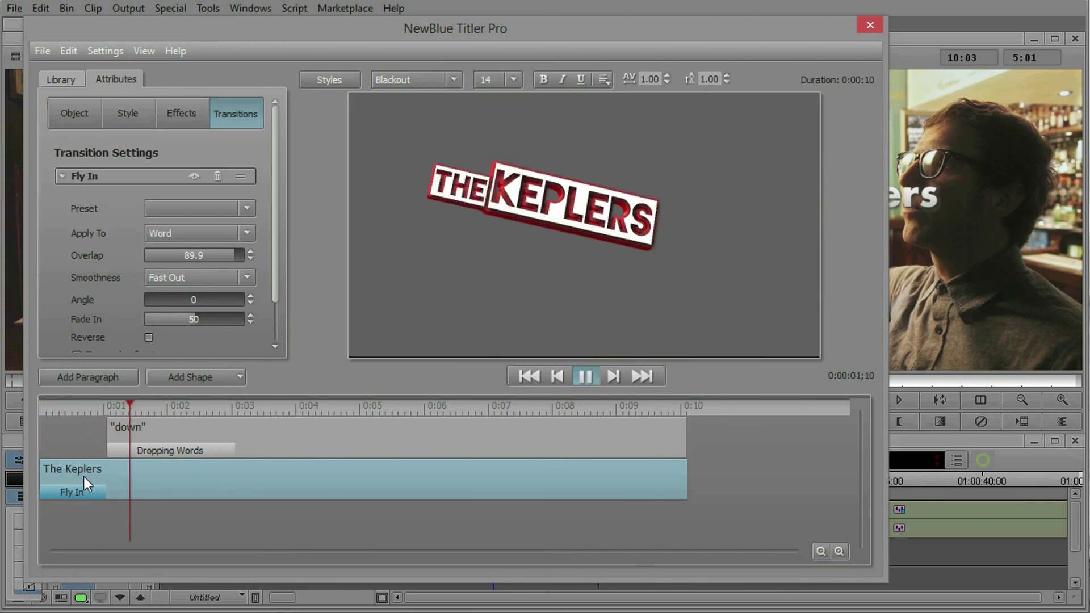
{"action": "key", "text": "space"}
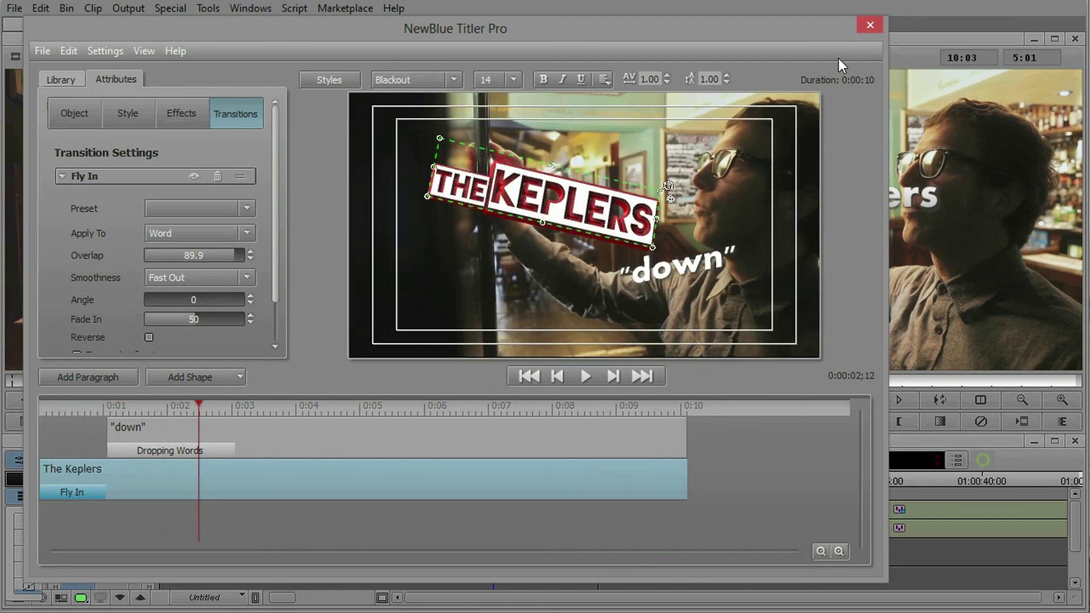
{"action": "left_click", "coordinate": [872, 26]}
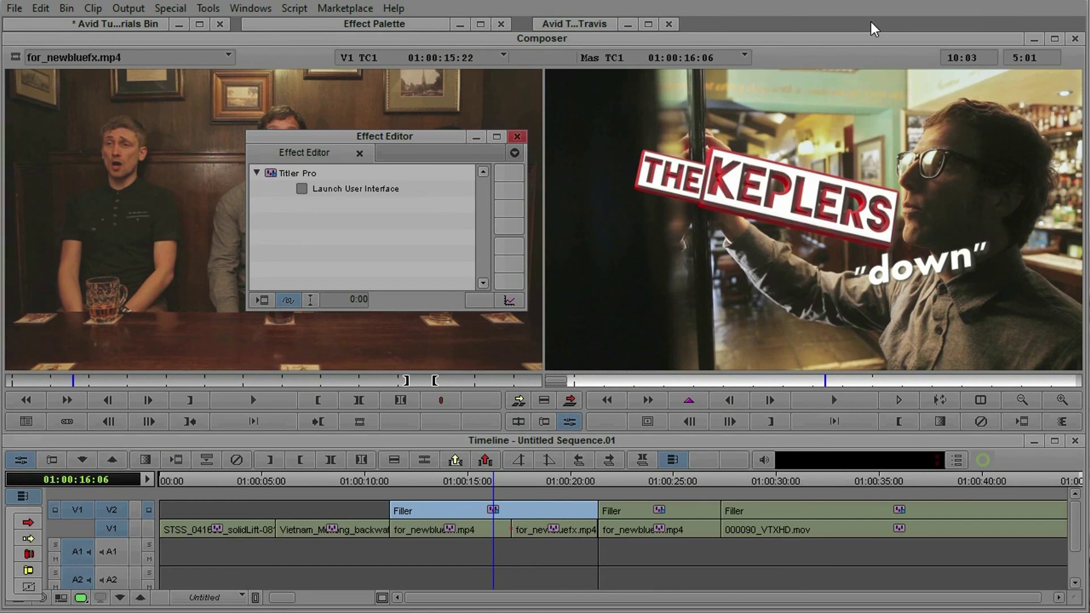
{"action": "left_click", "coordinate": [834, 400]}
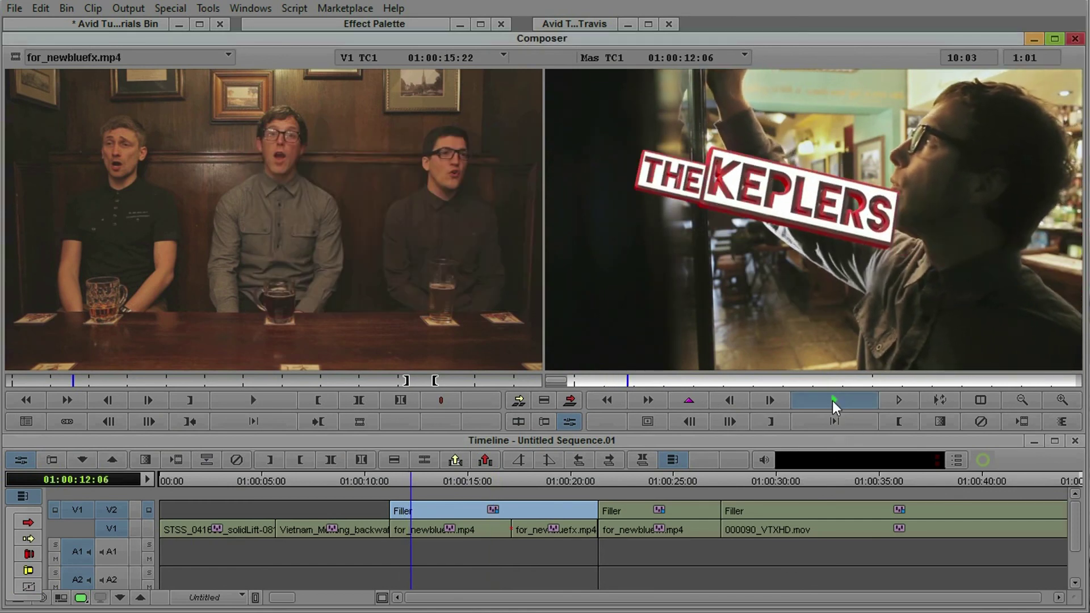